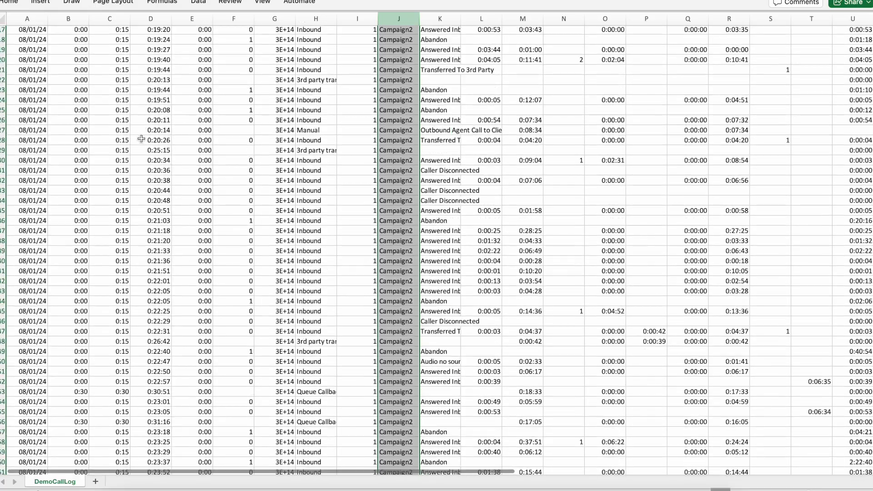
Step: Examine the DemoCallLog sheet's call records, checking how the CAMPAIGN column values change down the rows
{"action": "scroll", "coordinate": [377, 141], "scroll_direction": "up", "scroll_amount": 15}
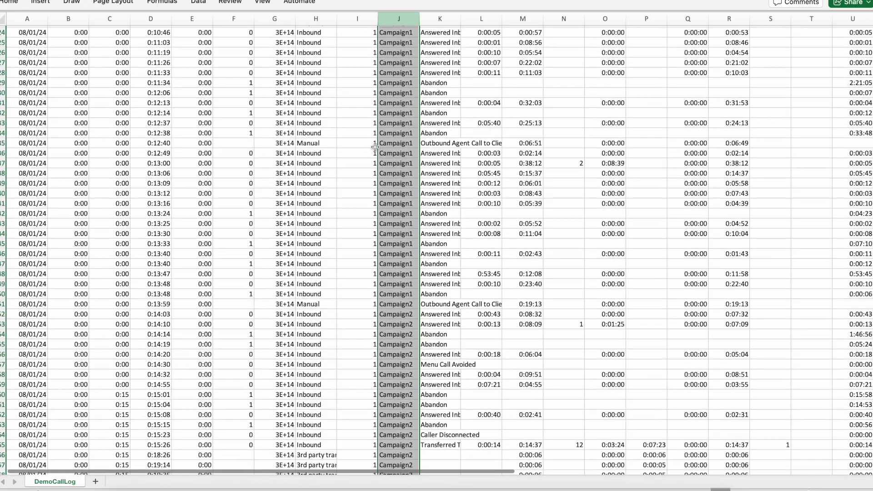
{"action": "scroll", "coordinate": [366, 150], "scroll_direction": "down", "scroll_amount": 1}
{"action": "scroll", "coordinate": [366, 134], "scroll_direction": "up", "scroll_amount": 1}
{"action": "scroll", "coordinate": [423, 446], "scroll_direction": "right", "scroll_amount": 3}
{"action": "scroll", "coordinate": [319, 446], "scroll_direction": "left", "scroll_amount": 3}
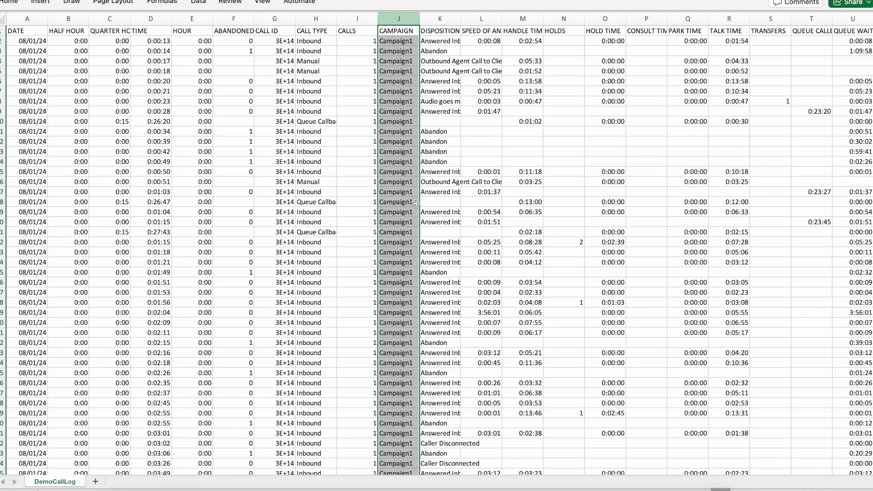
{"action": "scroll", "coordinate": [416, 203], "scroll_direction": "down", "scroll_amount": 20}
{"action": "scroll", "coordinate": [423, 241], "scroll_direction": "down", "scroll_amount": 10}
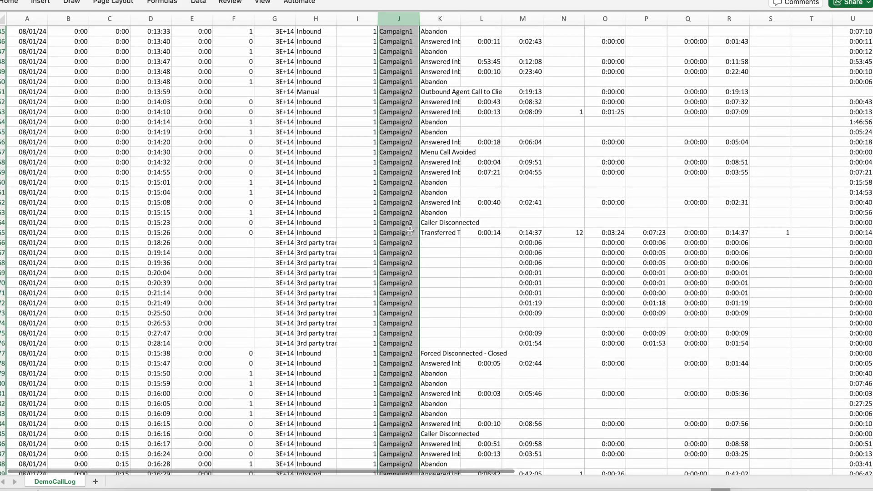
{"action": "scroll", "coordinate": [410, 231], "scroll_direction": "down", "scroll_amount": 20}
{"action": "scroll", "coordinate": [410, 231], "scroll_direction": "down", "scroll_amount": 20}
{"action": "scroll", "coordinate": [410, 231], "scroll_direction": "down", "scroll_amount": 20}
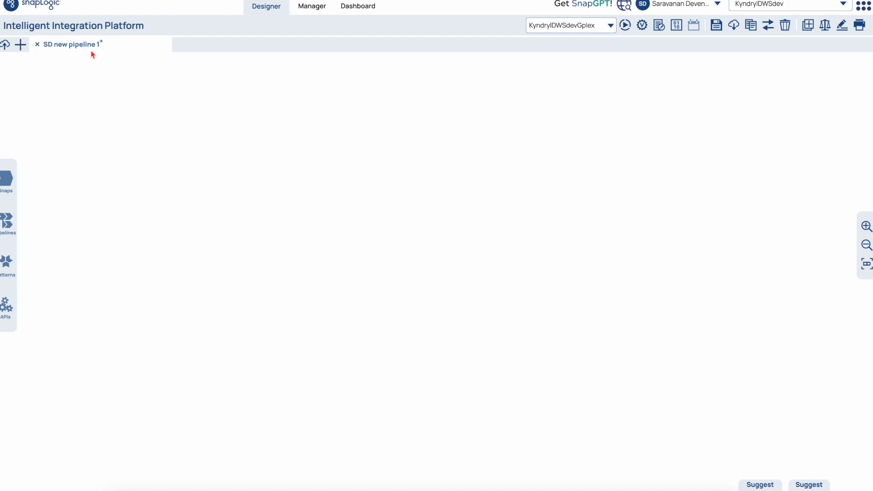
Step: Switch to SnapLogic Designer and rename the new pipeline ReadAndSplitCSV, saving its properties
{"action": "left_click", "coordinate": [660, 26]}
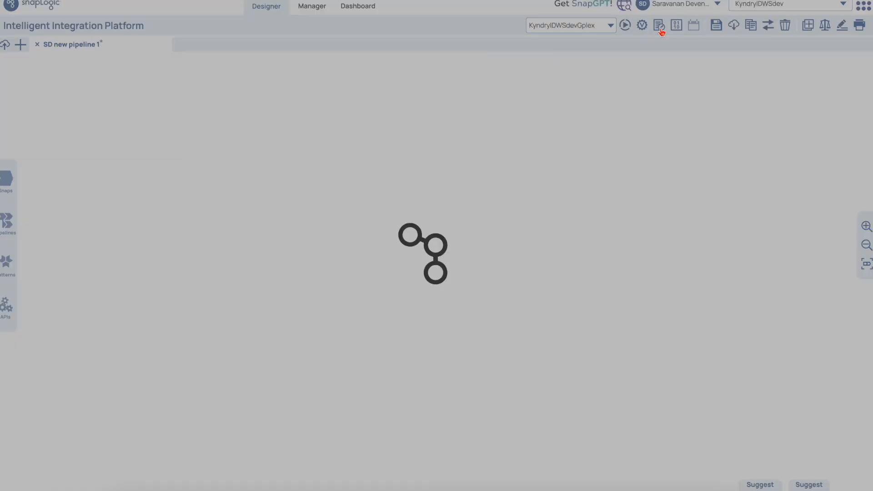
{"action": "double_click", "coordinate": [383, 156]}
{"action": "triple_click", "coordinate": [383, 156]}
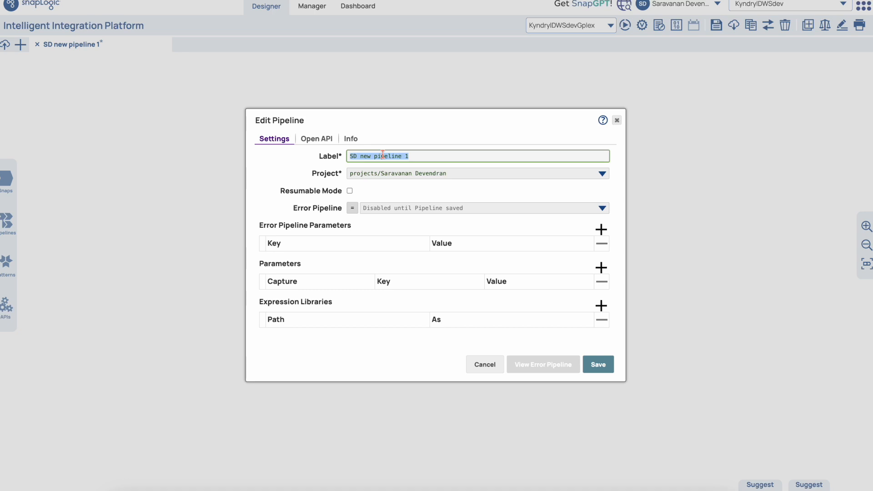
{"action": "type", "text": "ReadAndSplitCSV"}
{"action": "left_click", "coordinate": [603, 369]}
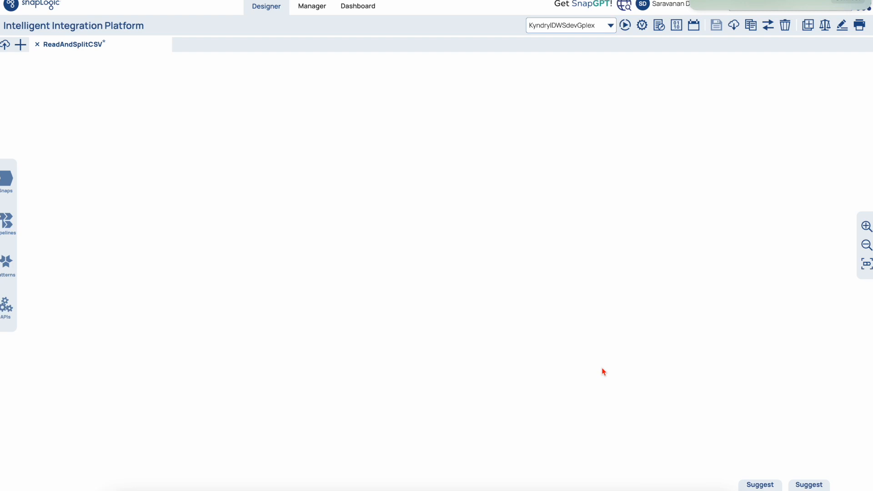
Step: Find the File Reader snap and place it on the empty pipeline canvas
{"action": "left_click", "coordinate": [7, 182]}
{"action": "left_click", "coordinate": [56, 58]}
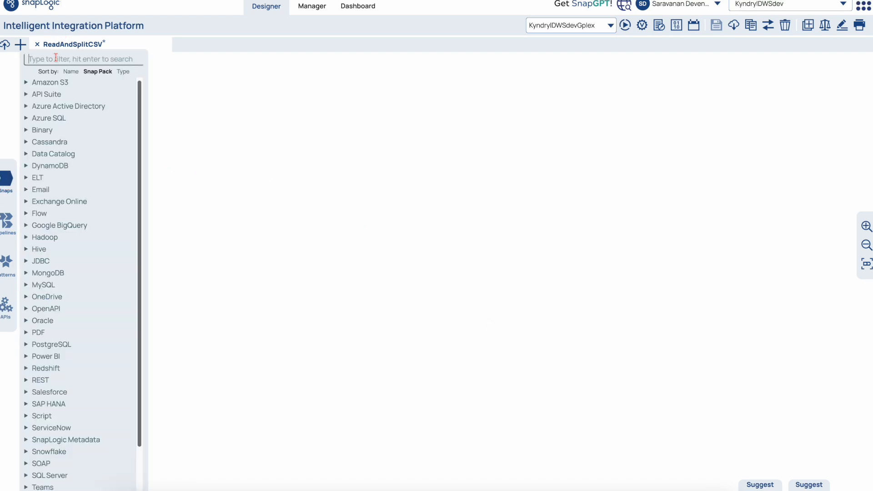
{"action": "type", "text": "File"}
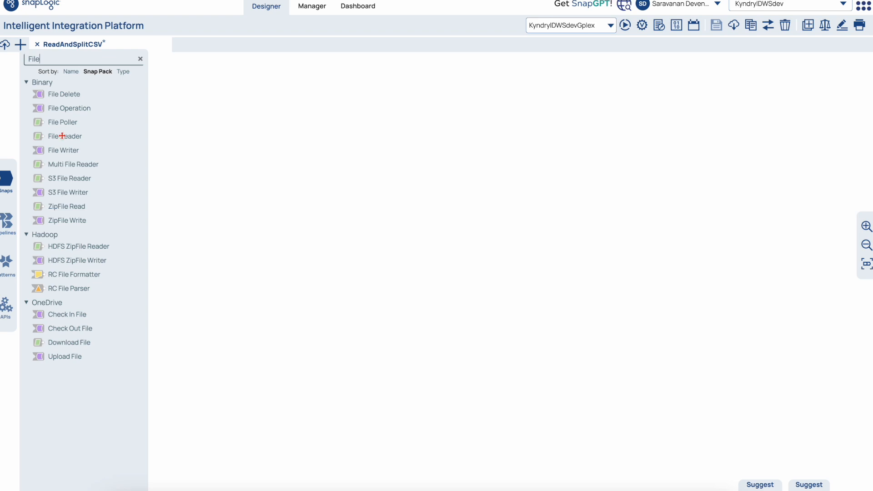
{"action": "left_click_drag", "start_coordinate": [77, 136], "coordinate": [331, 258]}
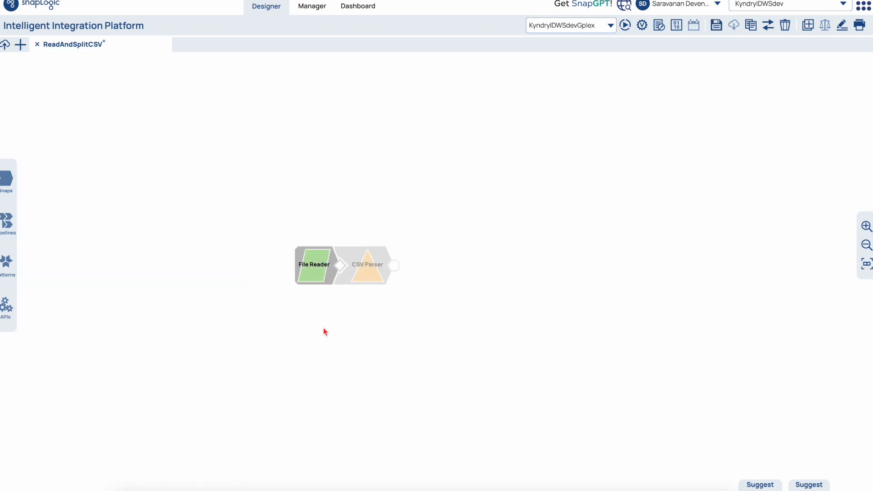
Step: Configure the File Reader to read DemoCallLog.csv from the project files and save the snap
{"action": "left_click", "coordinate": [313, 282]}
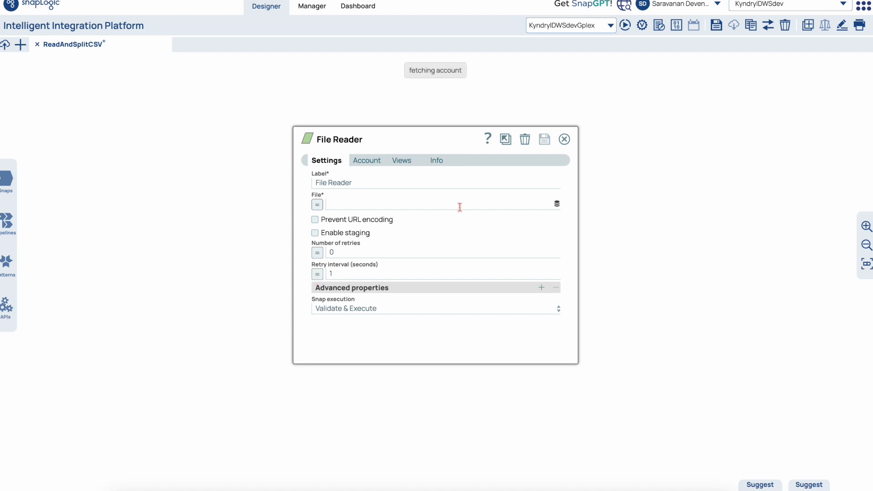
{"action": "left_click", "coordinate": [557, 205]}
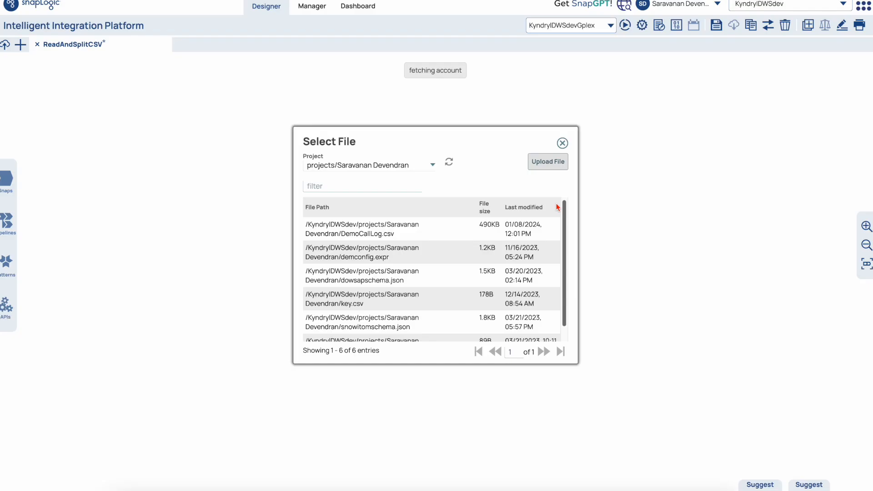
{"action": "left_click", "coordinate": [374, 234]}
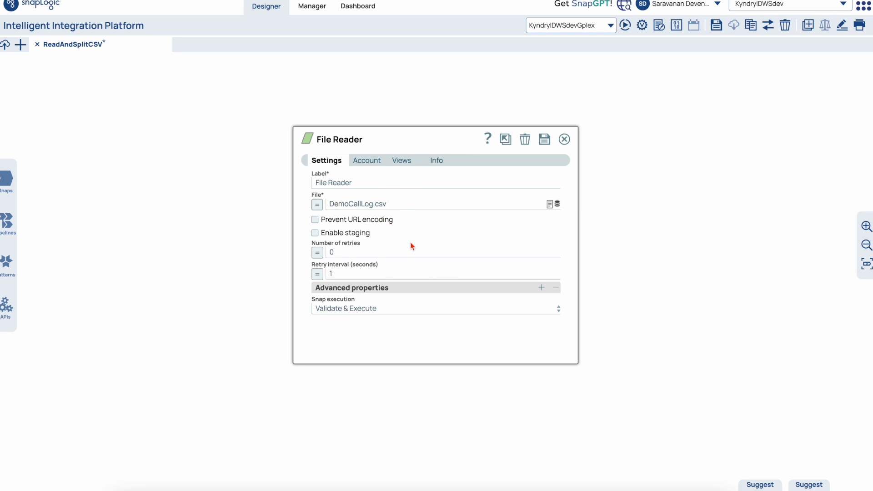
{"action": "left_click", "coordinate": [545, 141]}
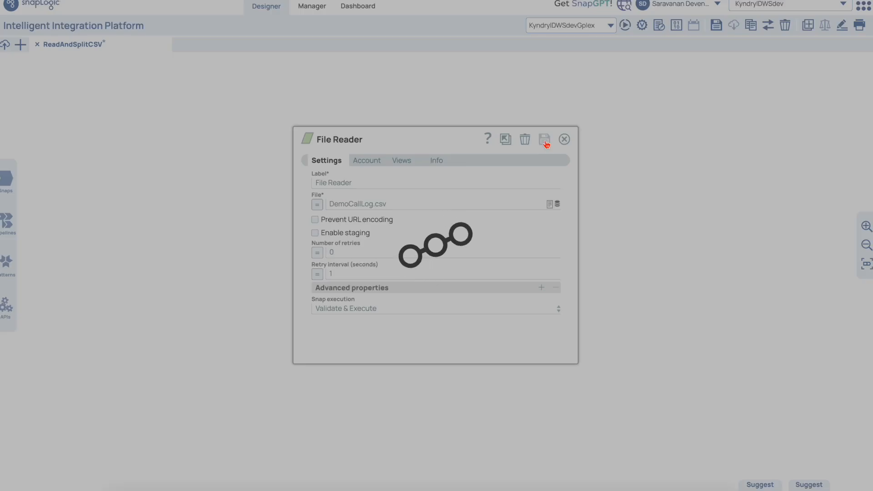
{"action": "left_click", "coordinate": [564, 140]}
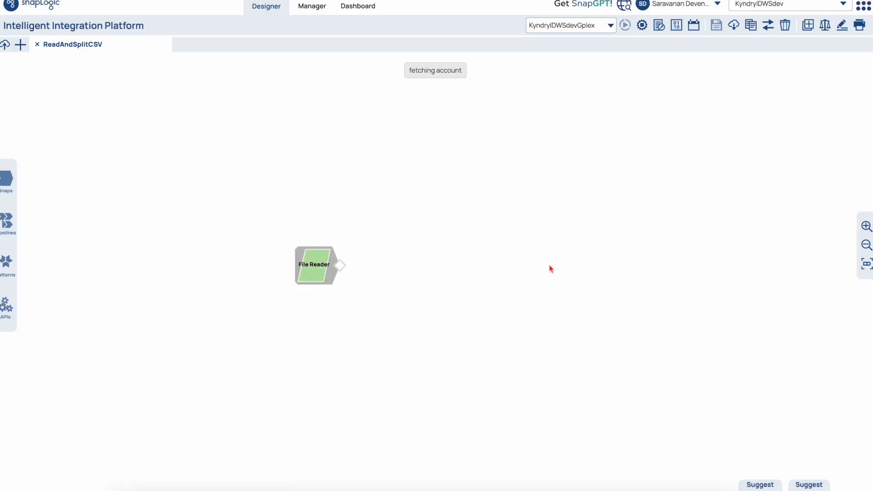
Step: Preview the File Reader's output and inspect the raw text of the file
{"action": "left_click", "coordinate": [337, 266]}
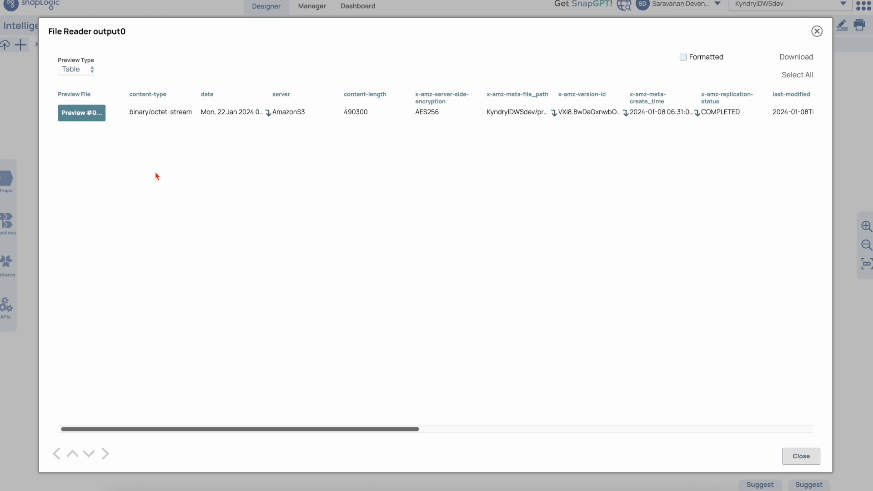
{"action": "left_click", "coordinate": [82, 119]}
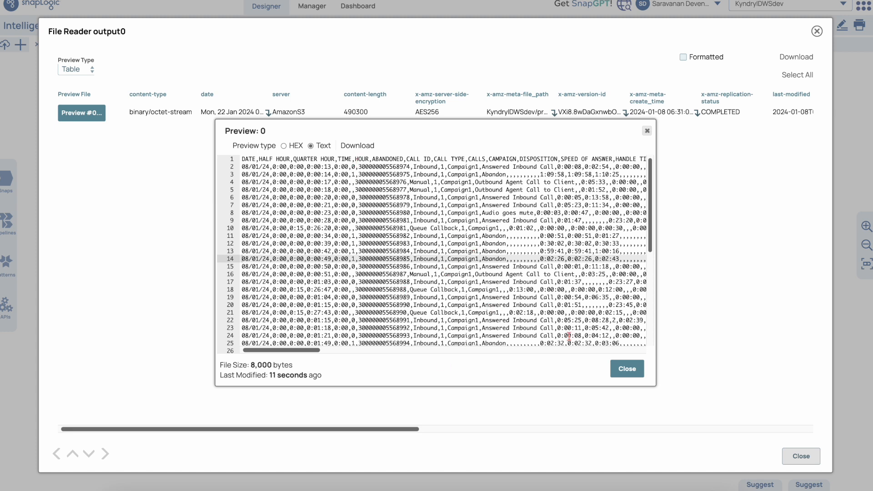
{"action": "left_click", "coordinate": [627, 369]}
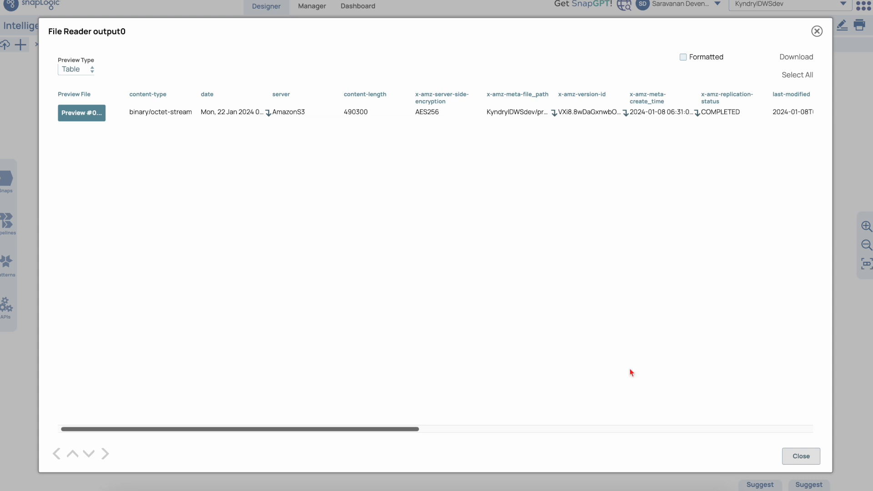
{"action": "key", "text": "Escape"}
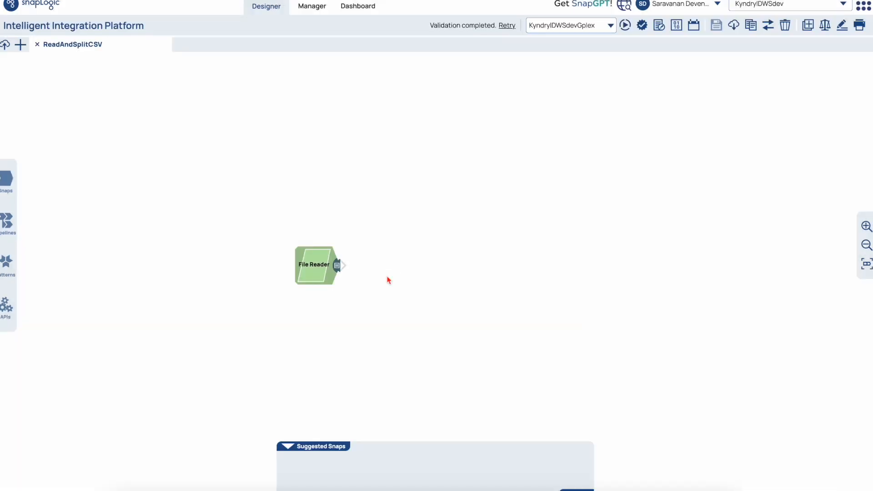
Step: Attach a CSV Parser snap with default settings to the File Reader's output and save the pipeline
{"action": "left_click", "coordinate": [9, 180]}
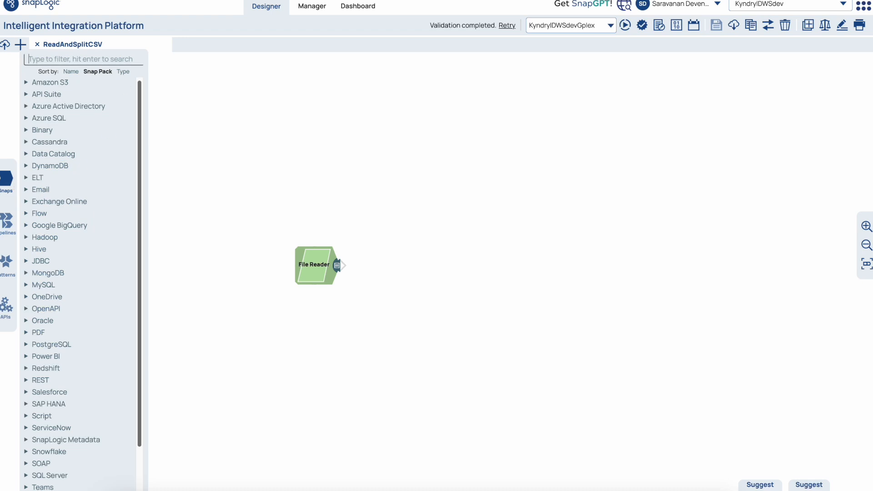
{"action": "type", "text": "CSV"}
{"action": "left_click_drag", "start_coordinate": [68, 123], "coordinate": [364, 266]}
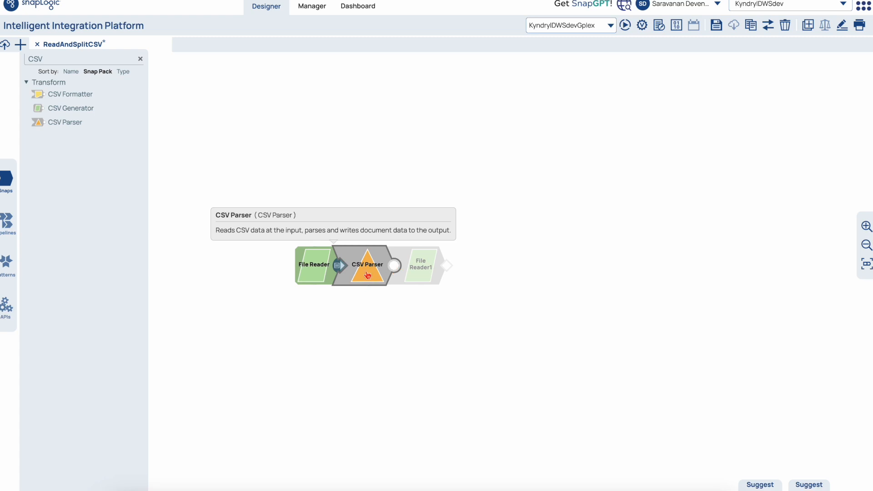
{"action": "left_click", "coordinate": [367, 275]}
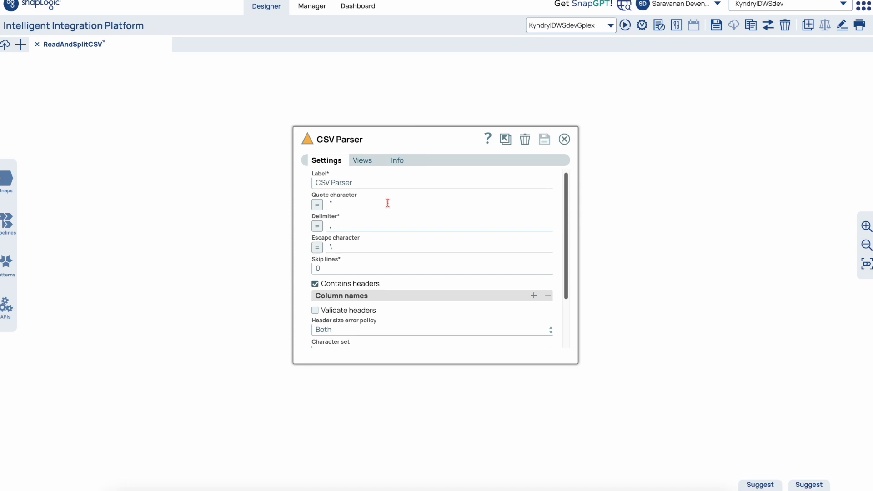
{"action": "left_click", "coordinate": [565, 140]}
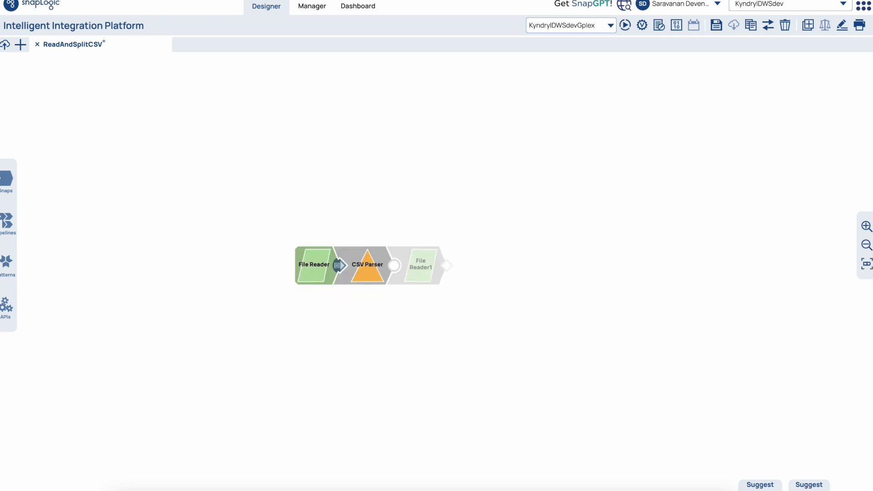
{"action": "left_click", "coordinate": [717, 27]}
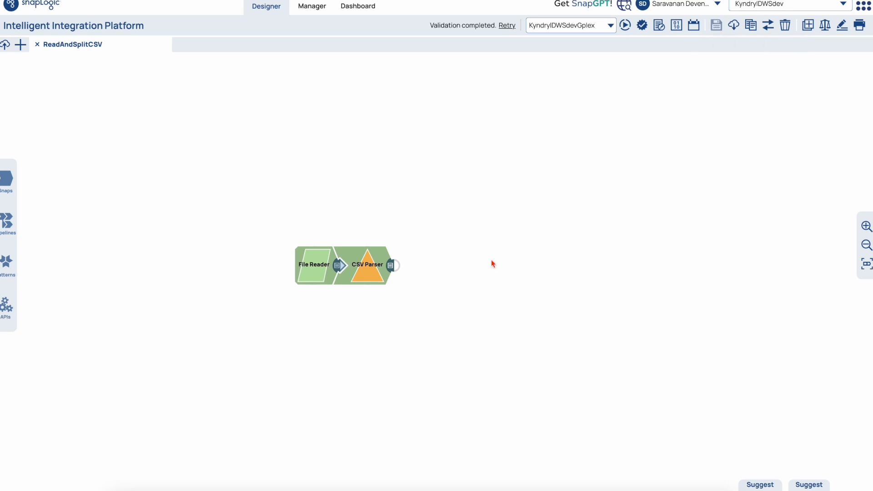
Step: Inspect the CSV Parser's output preview as a table and as JSON, expanding the first record to check its fields
{"action": "left_click", "coordinate": [390, 265]}
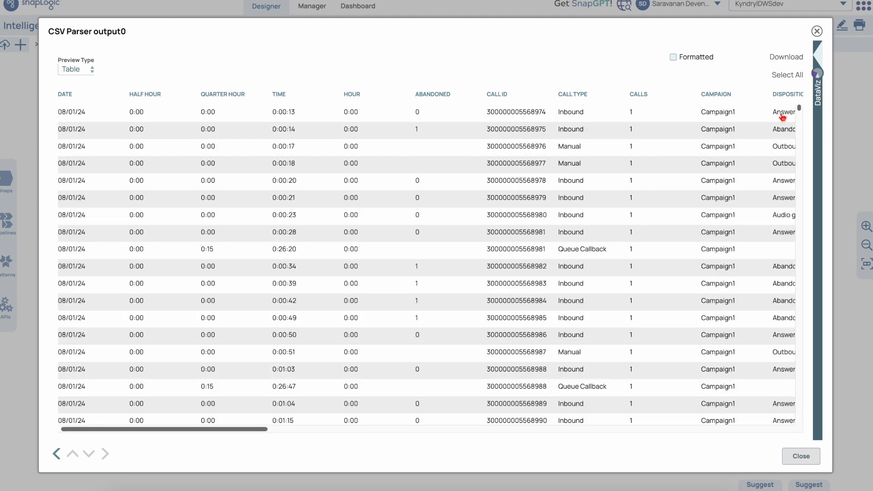
{"action": "scroll", "coordinate": [563, 222], "scroll_direction": "down", "scroll_amount": 10}
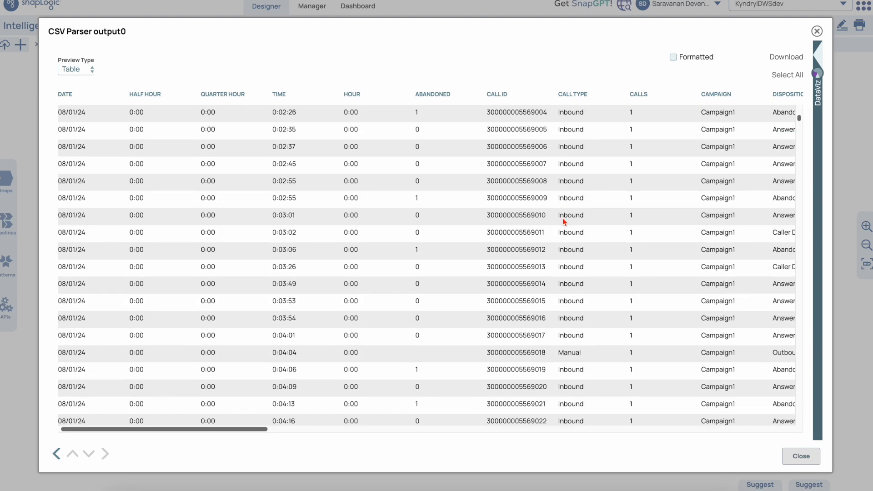
{"action": "scroll", "coordinate": [563, 222], "scroll_direction": "down", "scroll_amount": 1}
{"action": "scroll", "coordinate": [564, 222], "scroll_direction": "up", "scroll_amount": 8}
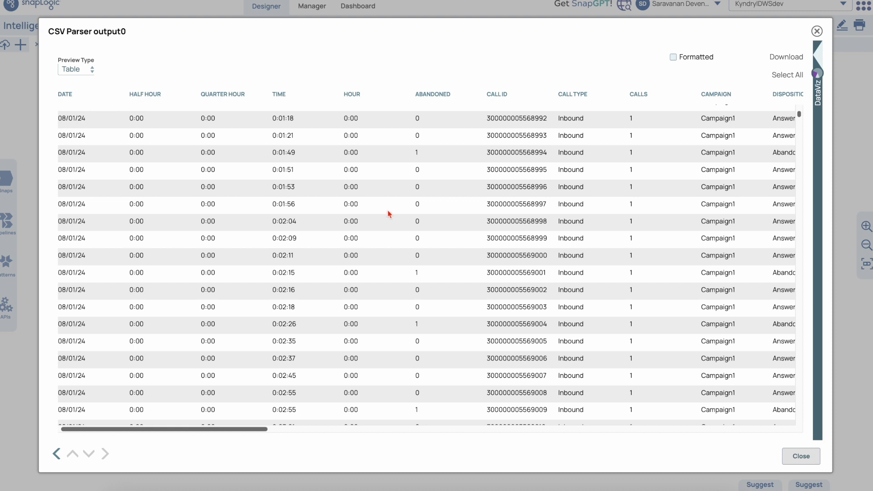
{"action": "left_click", "coordinate": [85, 70]}
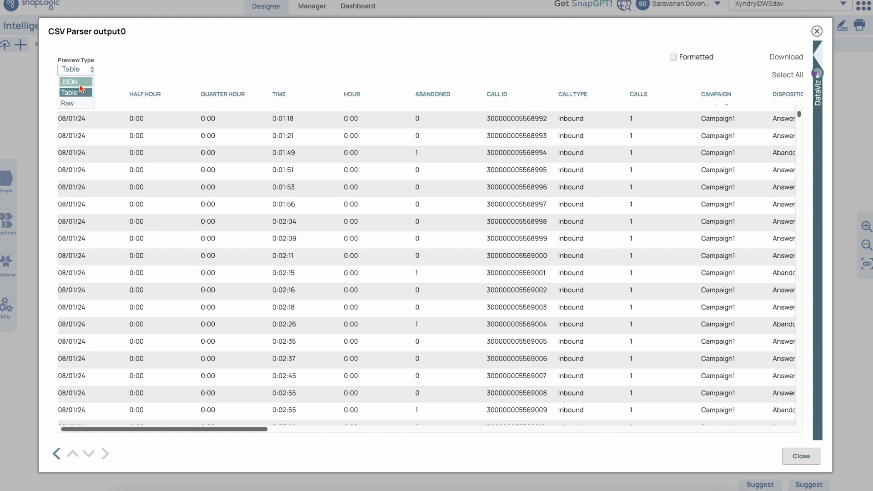
{"action": "left_click", "coordinate": [81, 88]}
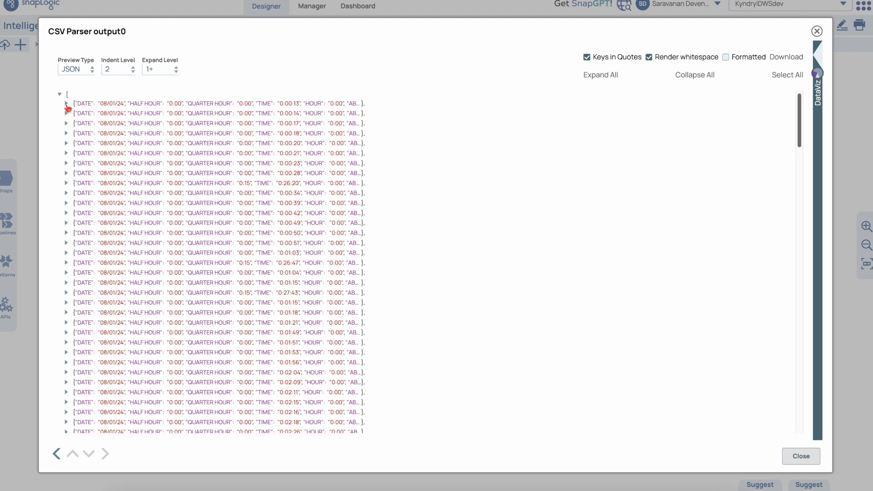
{"action": "left_click", "coordinate": [66, 105]}
{"action": "scroll", "coordinate": [160, 279], "scroll_direction": "down", "scroll_amount": 5}
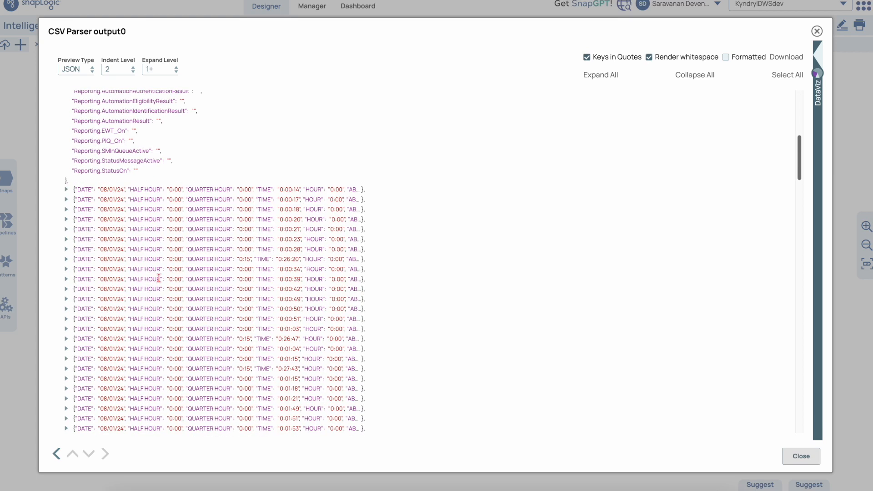
{"action": "scroll", "coordinate": [159, 277], "scroll_direction": "up", "scroll_amount": 5}
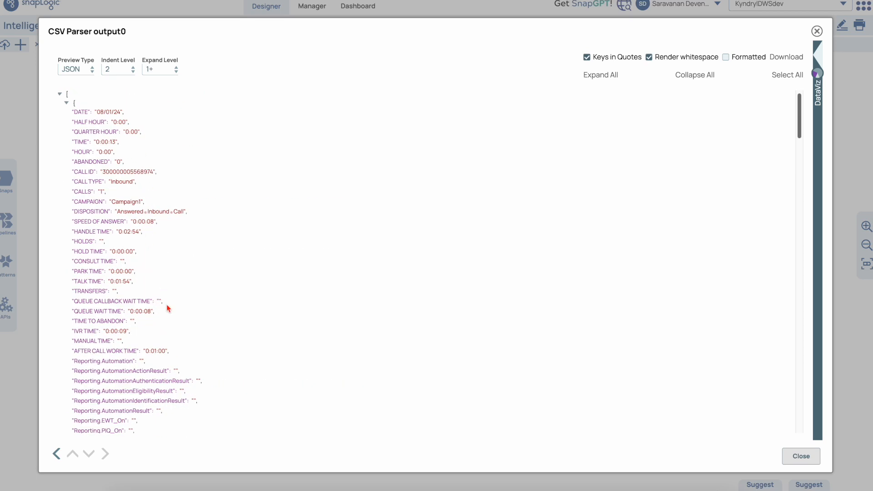
{"action": "left_click", "coordinate": [800, 457]}
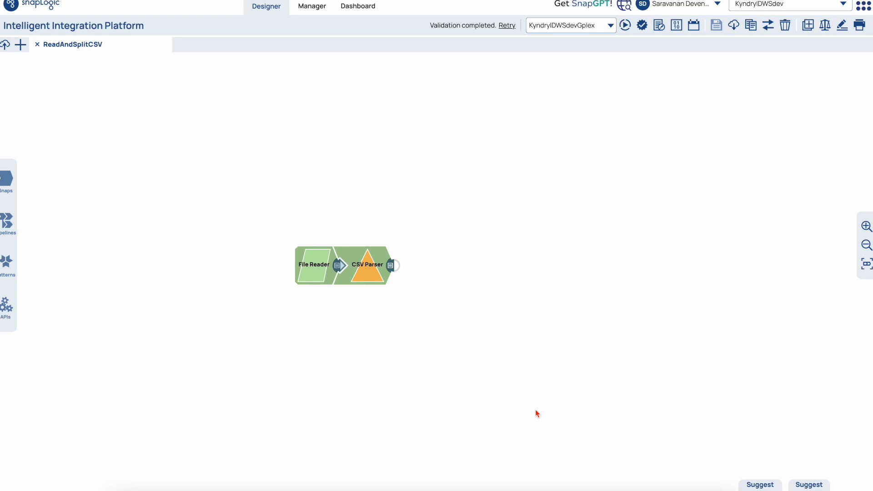
Step: Find the Sort snap in the snap catalog and attach it to the CSV Parser's output
{"action": "left_click", "coordinate": [7, 181]}
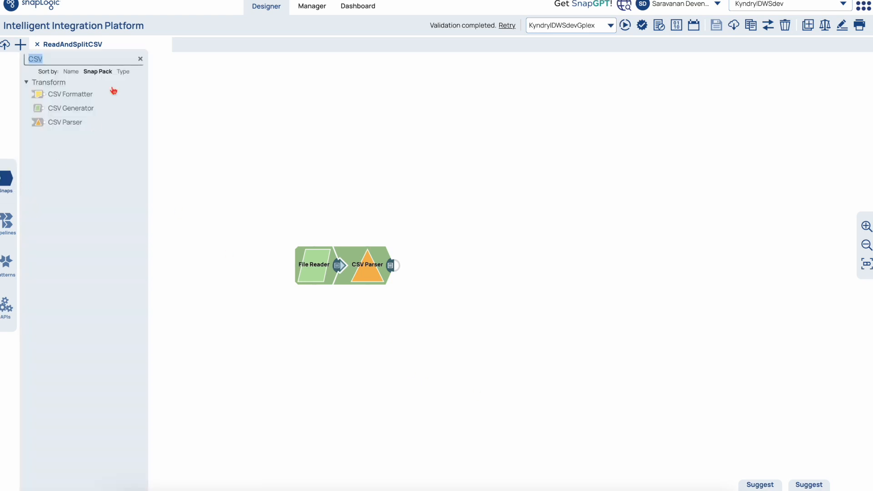
{"action": "type", "text": "Sort"}
{"action": "left_click_drag", "start_coordinate": [54, 120], "coordinate": [422, 263]}
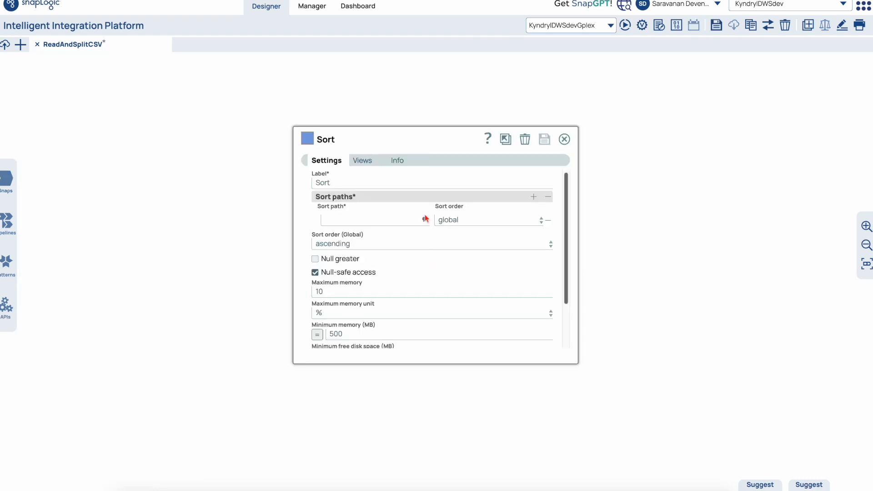
Step: Configure the Sort snap to sort by $CAMPAIGN with the sort order set to global, and save its settings
{"action": "left_click", "coordinate": [425, 220]}
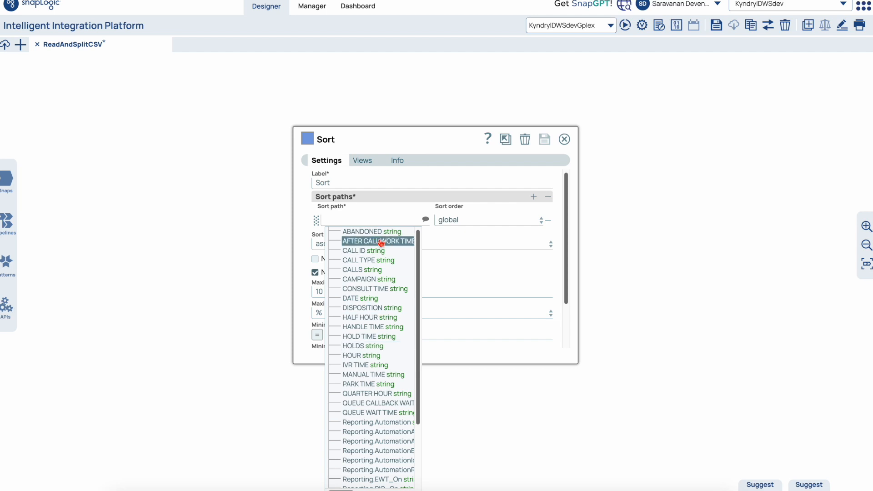
{"action": "left_click", "coordinate": [375, 280]}
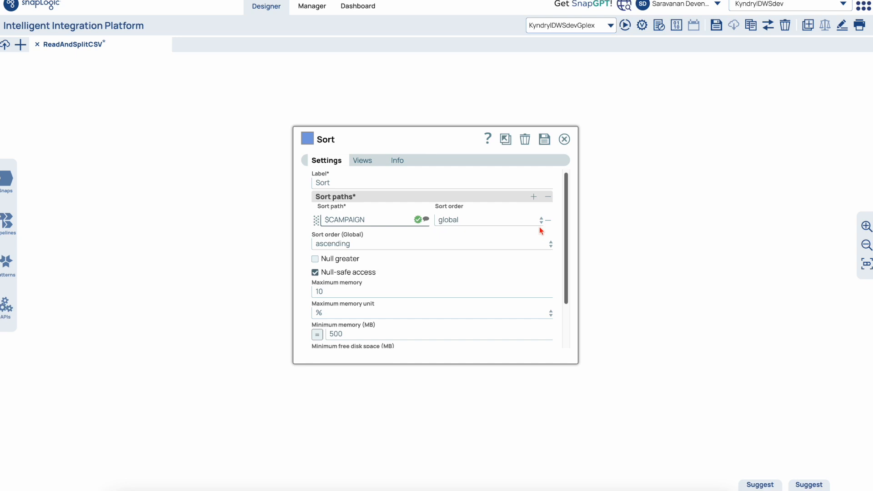
{"action": "left_click", "coordinate": [541, 223]}
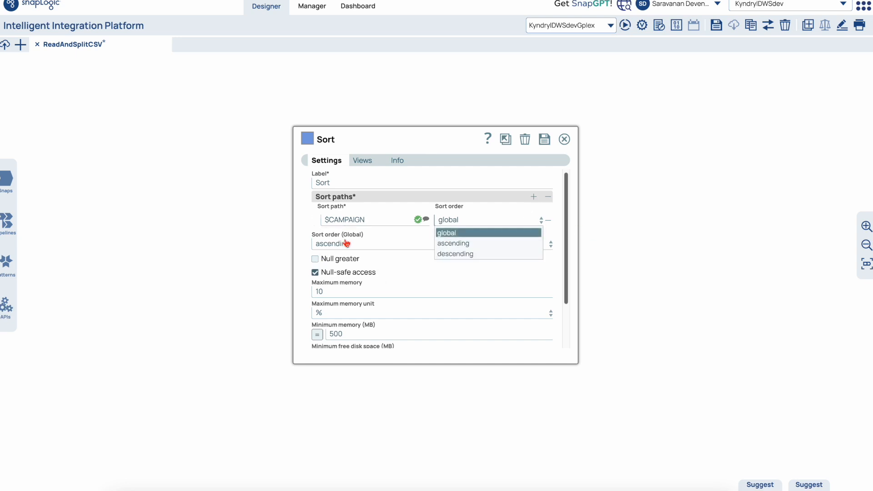
{"action": "left_click", "coordinate": [451, 233]}
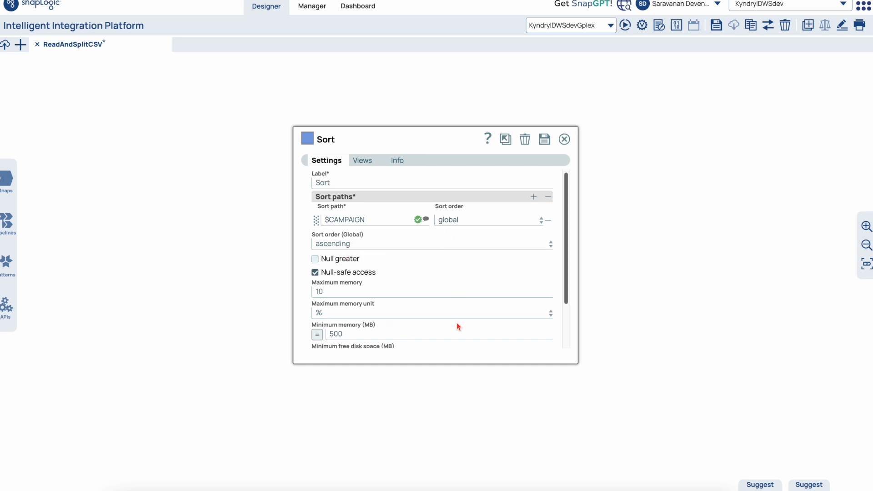
{"action": "scroll", "coordinate": [456, 325], "scroll_direction": "down", "scroll_amount": 2}
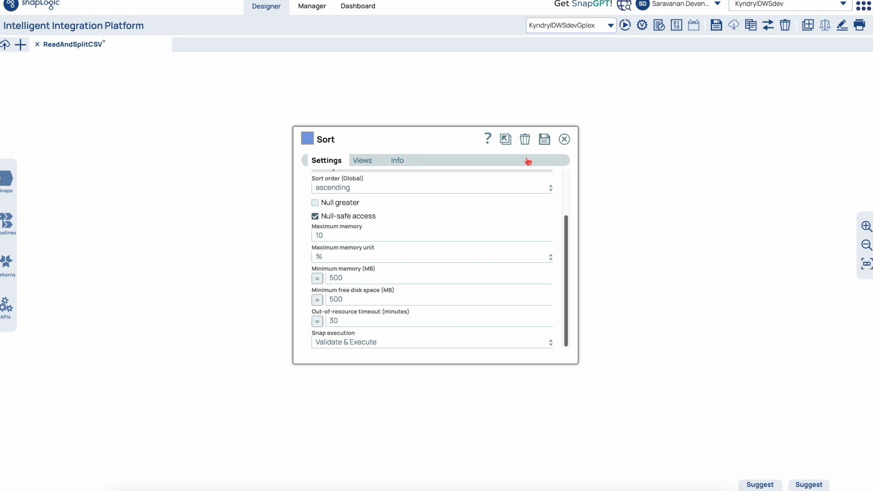
{"action": "left_click", "coordinate": [545, 141]}
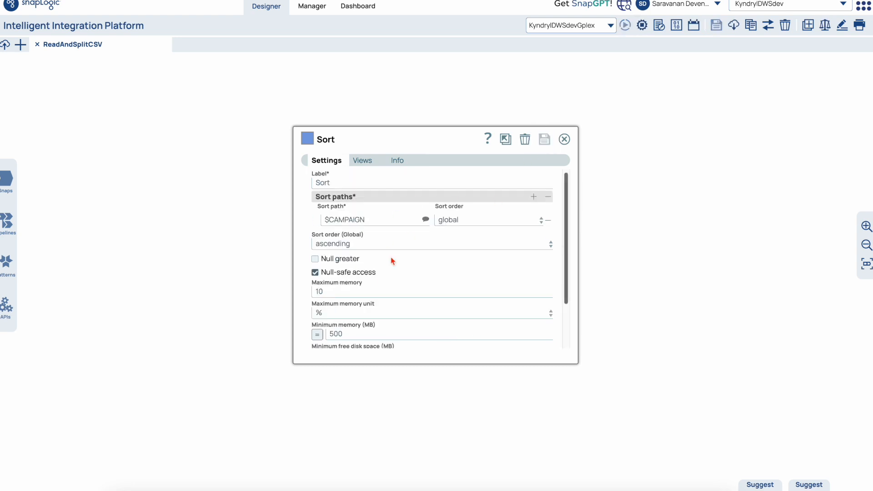
{"action": "left_click", "coordinate": [565, 139]}
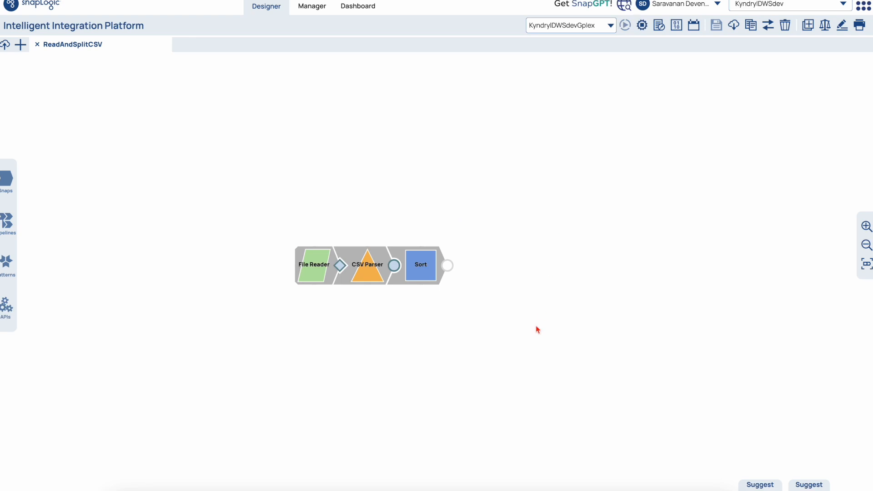
Step: Preview the Sort snap's output and check how the records are ordered by campaign
{"action": "left_click", "coordinate": [444, 266]}
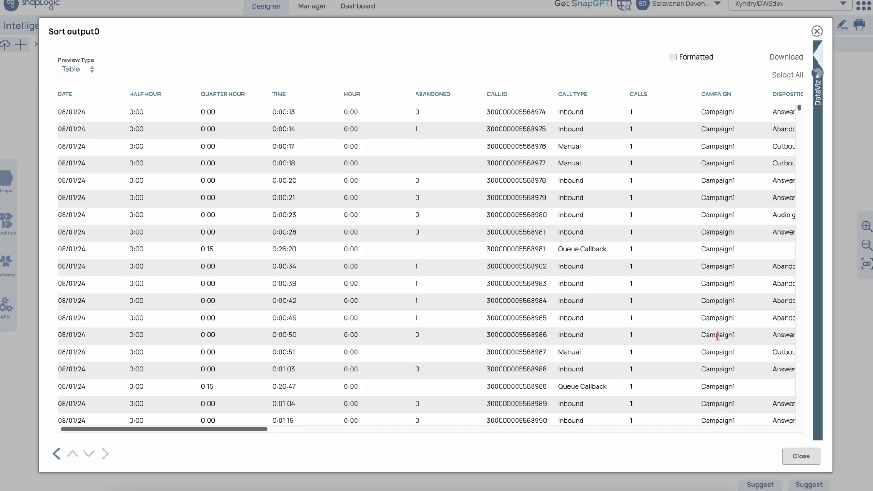
{"action": "scroll", "coordinate": [717, 336], "scroll_direction": "down", "scroll_amount": 15}
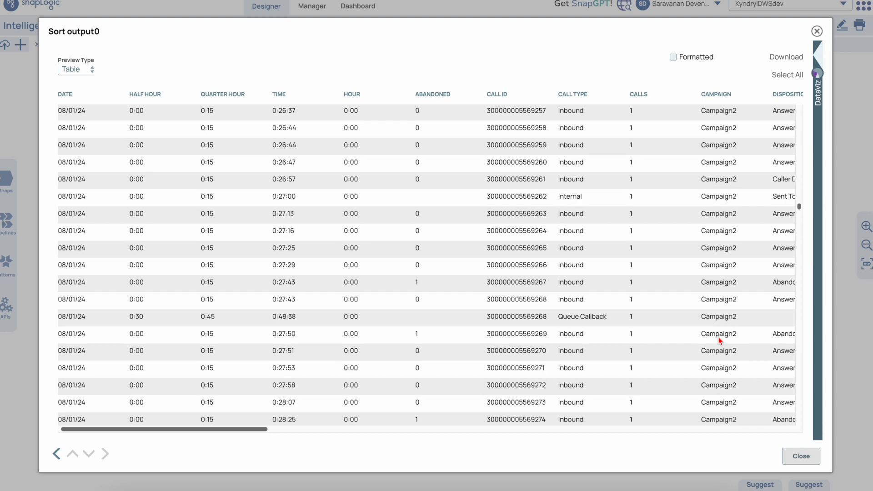
{"action": "left_click", "coordinate": [819, 32]}
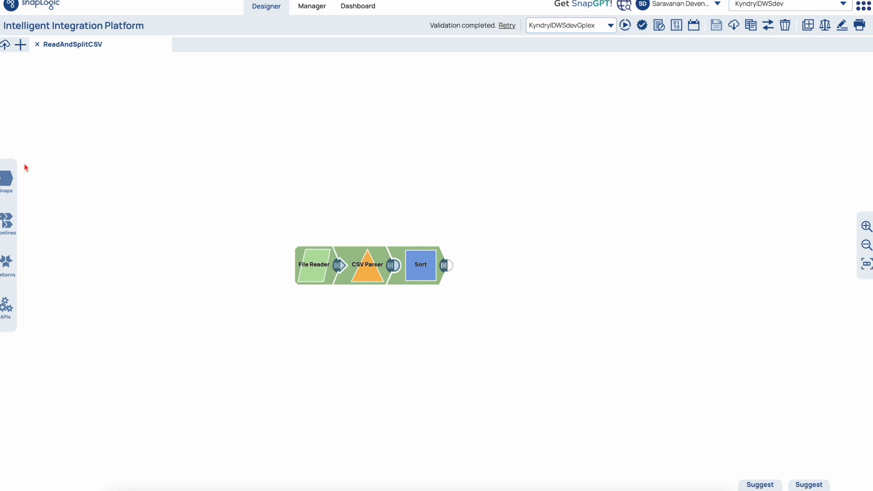
Step: Find the Group By Fields snap in the snap catalog and attach it to the Sort snap's output
{"action": "left_click", "coordinate": [7, 179]}
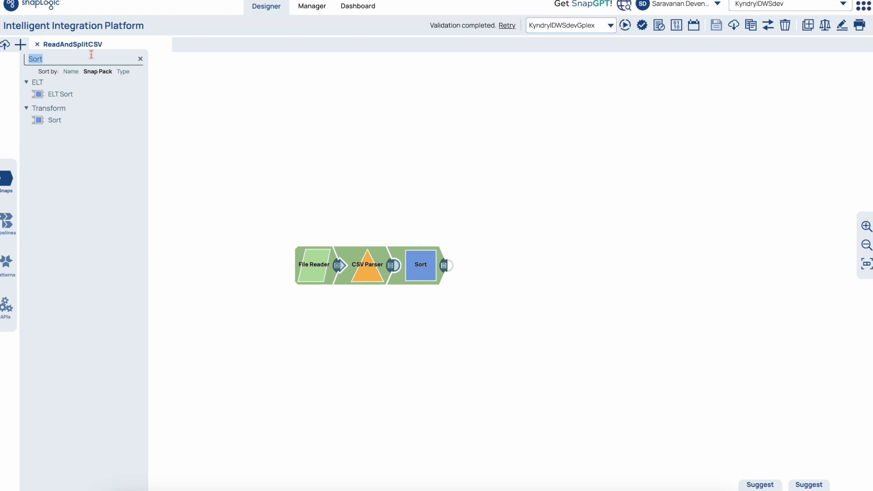
{"action": "type", "text": "Group"}
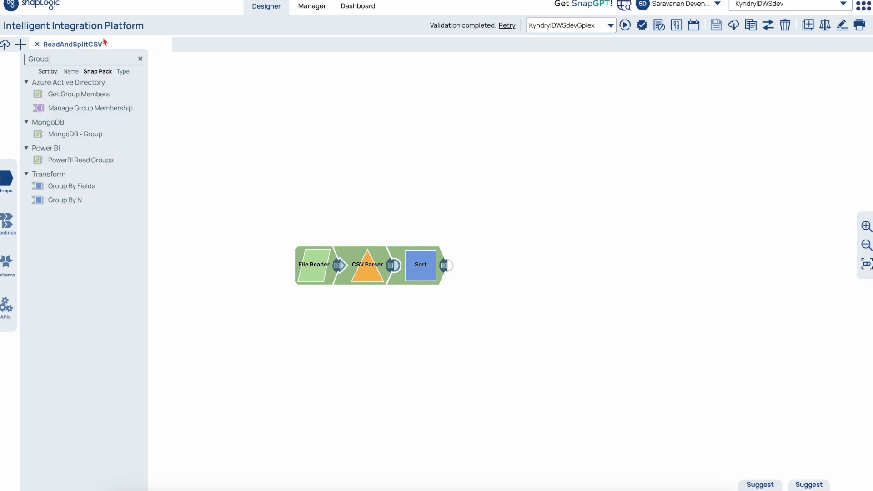
{"action": "left_click_drag", "start_coordinate": [71, 186], "coordinate": [474, 266]}
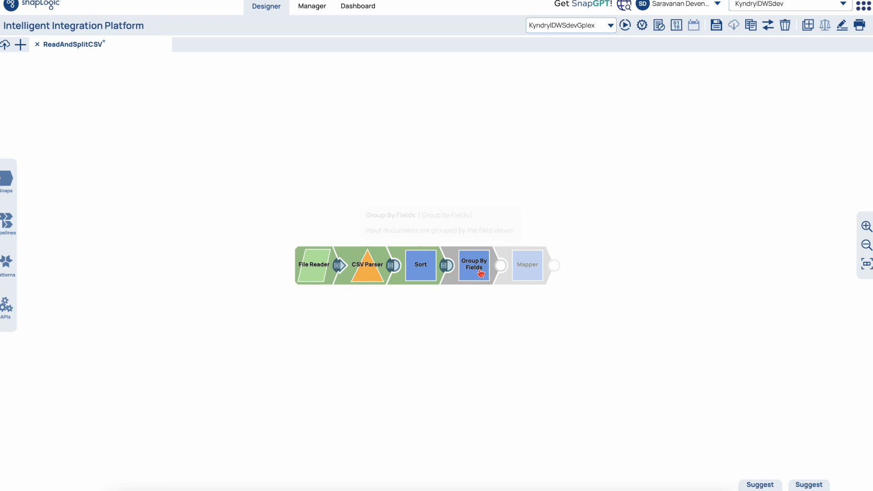
Step: Configure Group By Fields to group on $CAMPAIGN with campaigns as the target field, and save the snap
{"action": "left_click", "coordinate": [480, 272]}
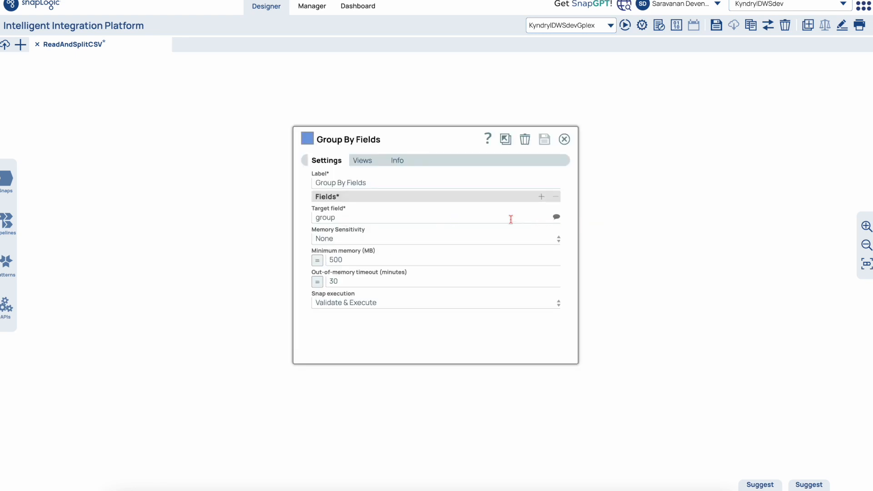
{"action": "double_click", "coordinate": [351, 215]}
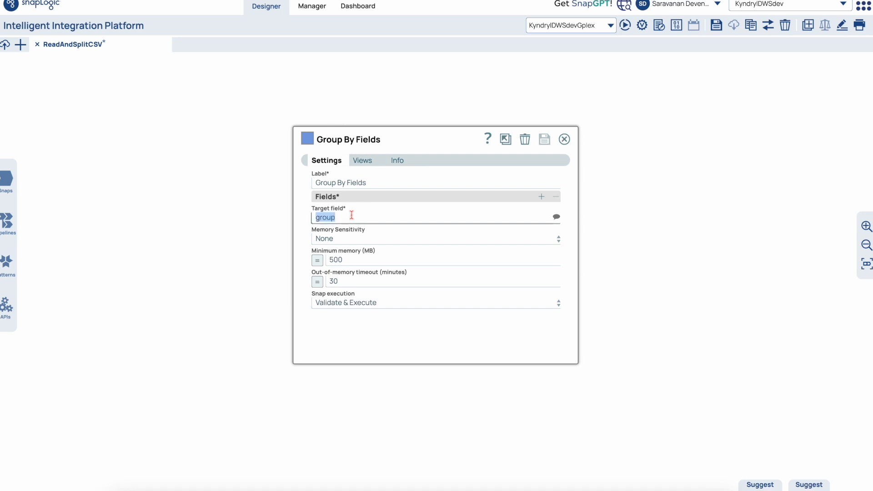
{"action": "type", "text": "campaigns"}
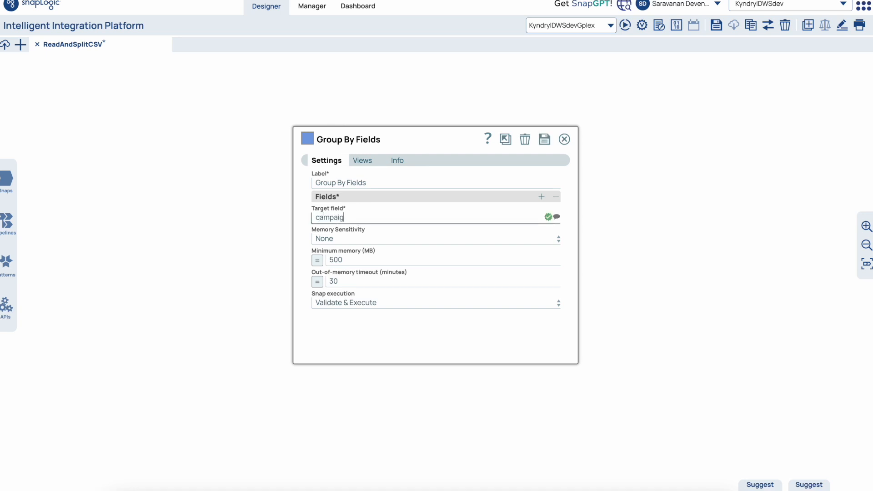
{"action": "left_click", "coordinate": [542, 196]}
{"action": "left_click", "coordinate": [547, 220]}
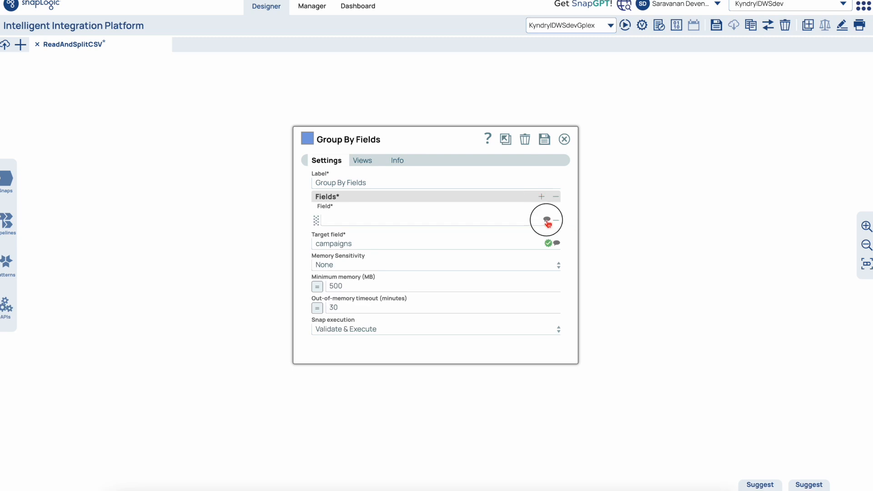
{"action": "left_click", "coordinate": [417, 280]}
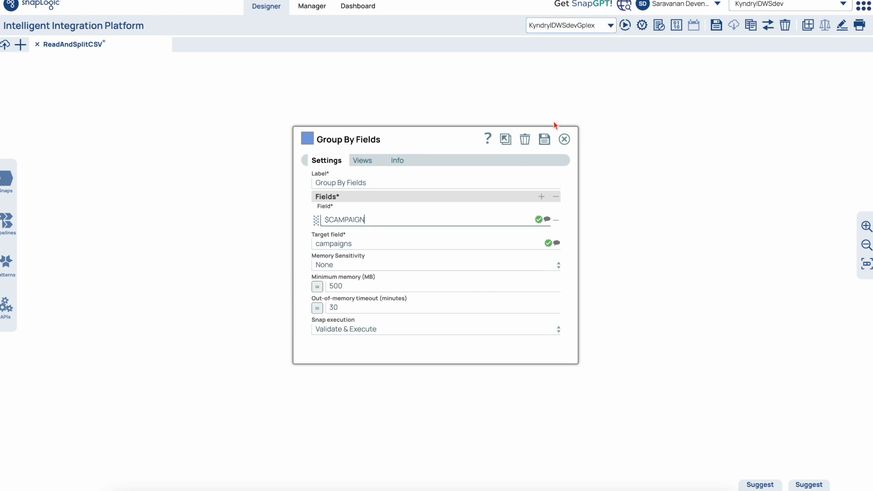
{"action": "left_click", "coordinate": [545, 140]}
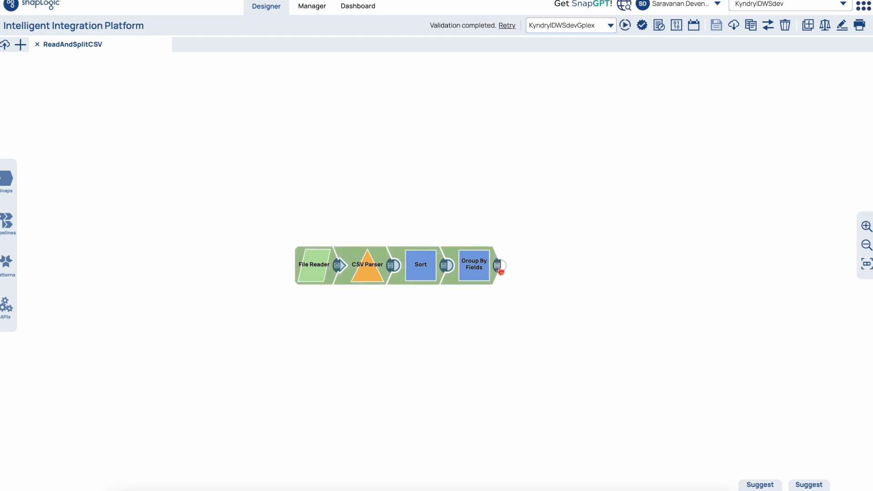
Step: Preview the Group By Fields output and examine the first group's groupBy value and individual campaigns records
{"action": "left_click", "coordinate": [498, 266]}
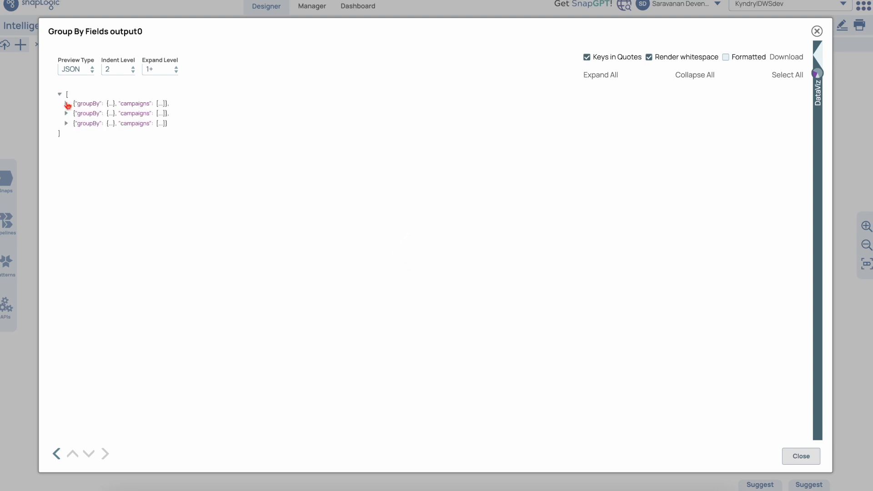
{"action": "left_click", "coordinate": [66, 104]}
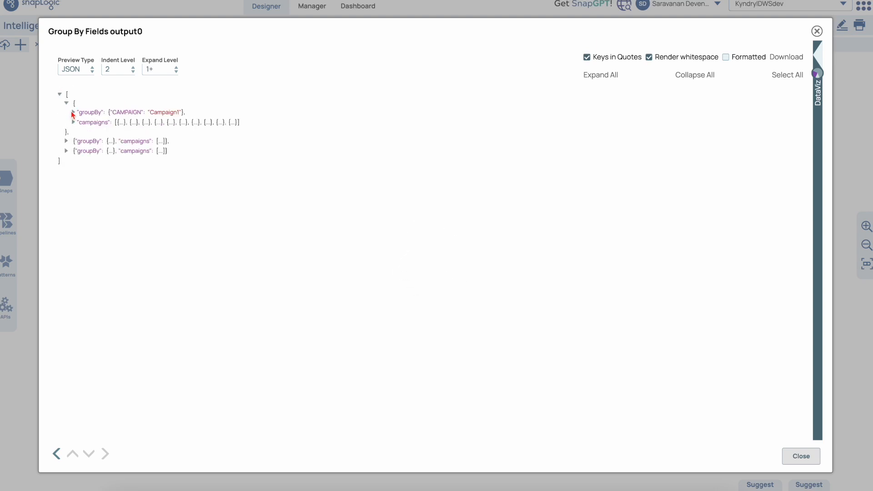
{"action": "left_click", "coordinate": [72, 112]}
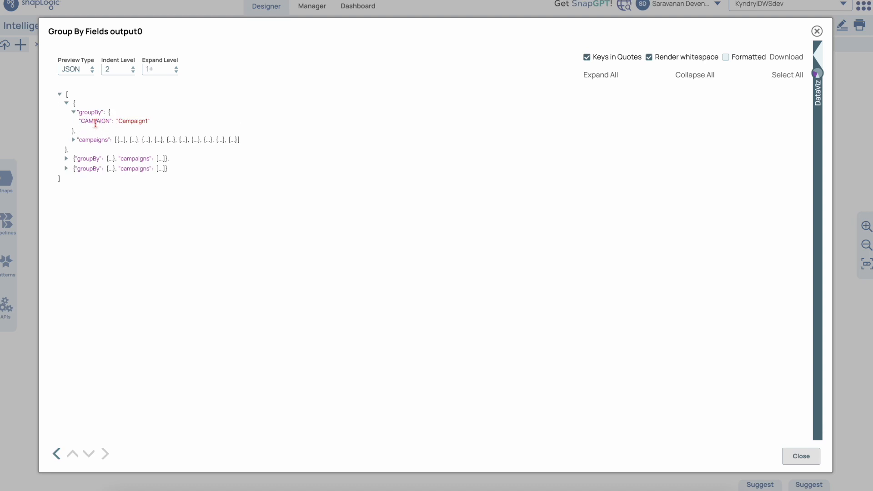
{"action": "left_click", "coordinate": [73, 140]}
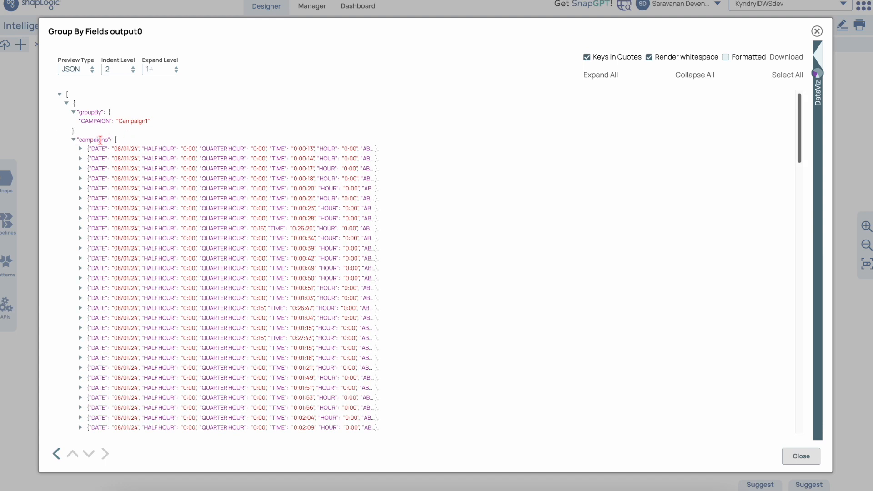
{"action": "scroll", "coordinate": [173, 419], "scroll_direction": "down", "scroll_amount": 10}
{"action": "scroll", "coordinate": [173, 419], "scroll_direction": "up", "scroll_amount": 10}
{"action": "left_click", "coordinate": [80, 149]}
{"action": "left_click", "coordinate": [80, 149]}
{"action": "left_click", "coordinate": [80, 159]}
{"action": "left_click", "coordinate": [80, 158]}
Step: Examine the second group in the Group By Fields output, and review the overall list of groups in a fresh preview
{"action": "scroll", "coordinate": [173, 200], "scroll_direction": "down", "scroll_amount": 20}
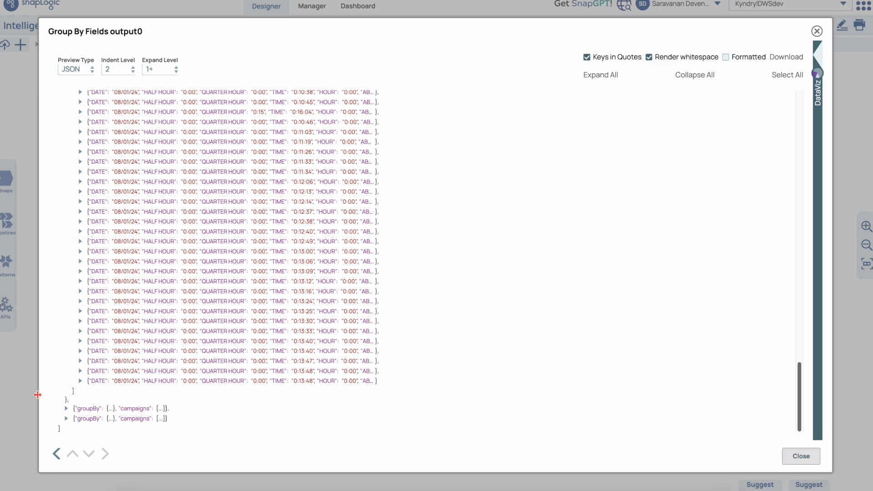
{"action": "left_click", "coordinate": [66, 408]}
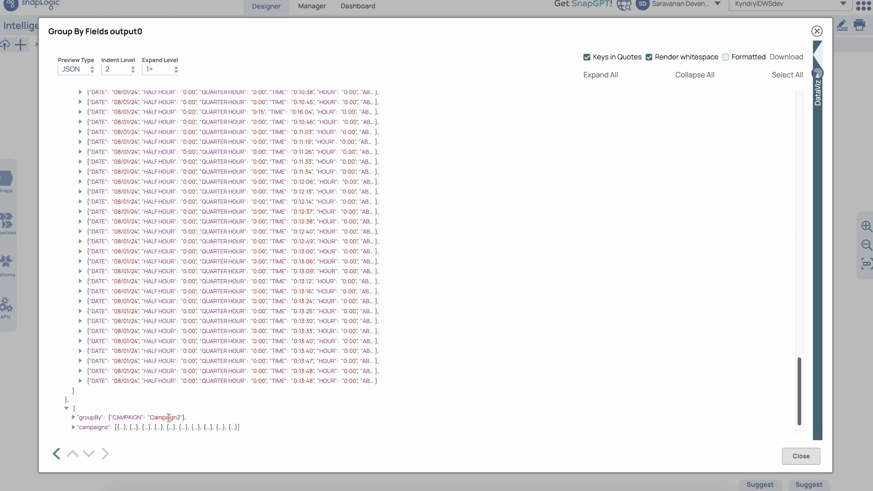
{"action": "scroll", "coordinate": [205, 423], "scroll_direction": "down", "scroll_amount": 1}
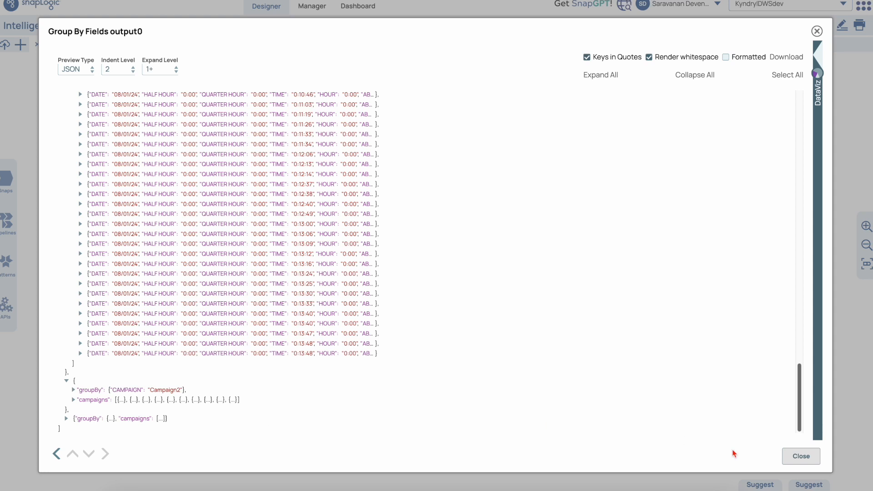
{"action": "left_click", "coordinate": [804, 460]}
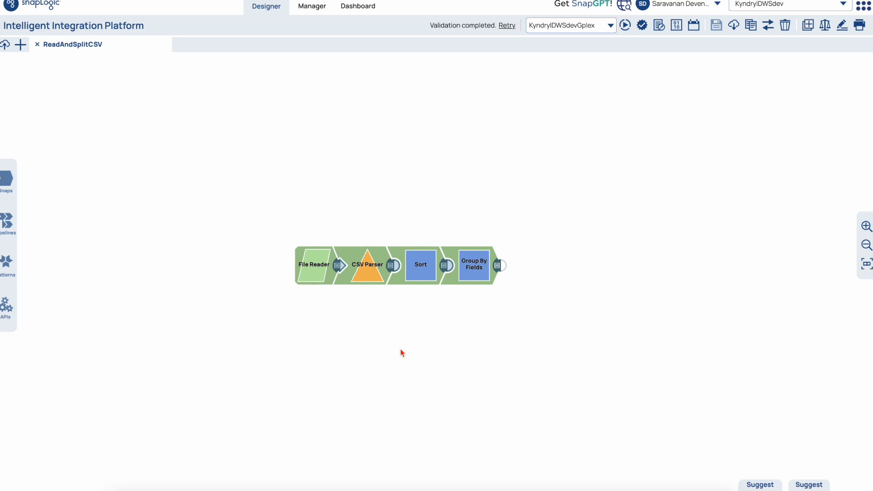
{"action": "left_click", "coordinate": [499, 267]}
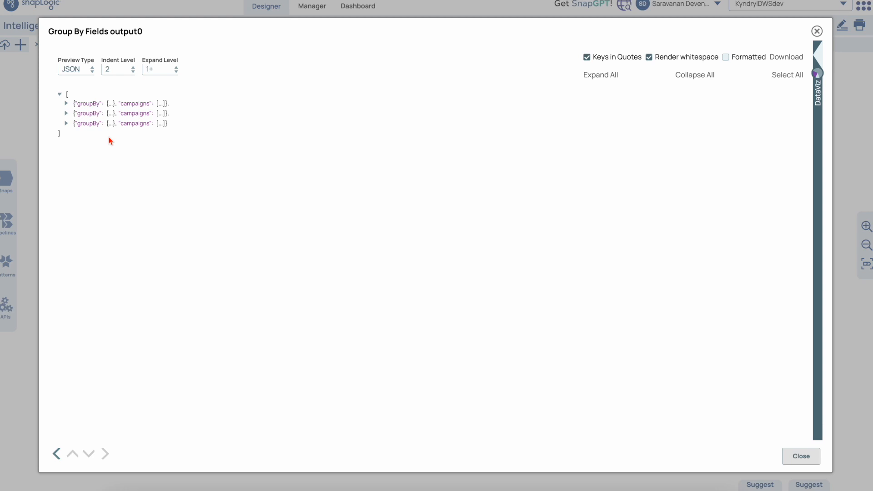
{"action": "left_click", "coordinate": [796, 460]}
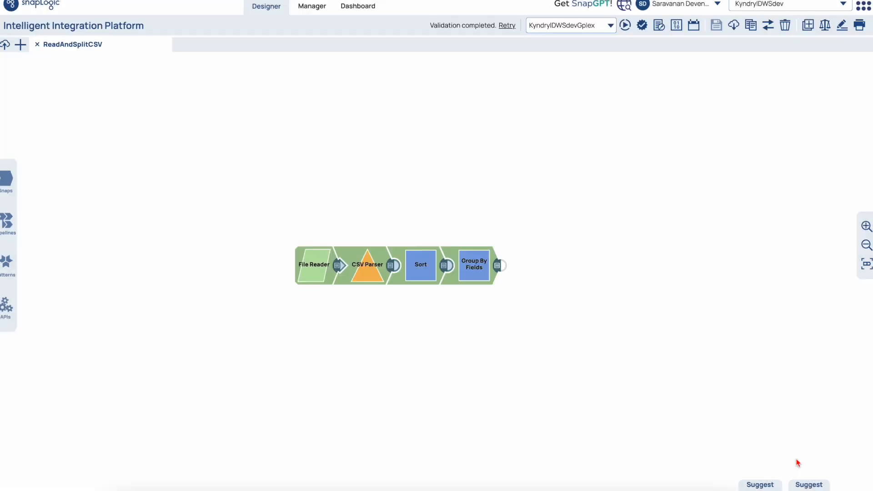
Step: Find the JSON Formatter snap in the snap catalog and attach it to the Group By Fields output
{"action": "left_click", "coordinate": [11, 188]}
{"action": "type", "text": "Json"}
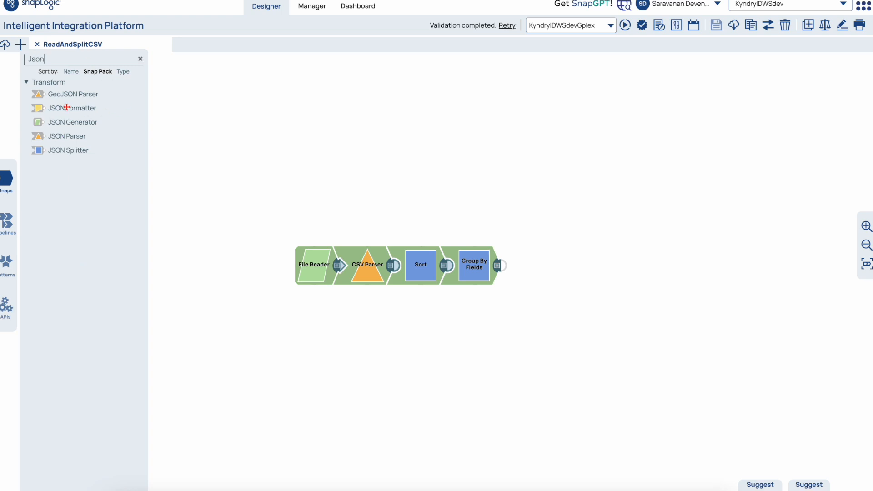
{"action": "left_click_drag", "start_coordinate": [68, 108], "coordinate": [532, 267]}
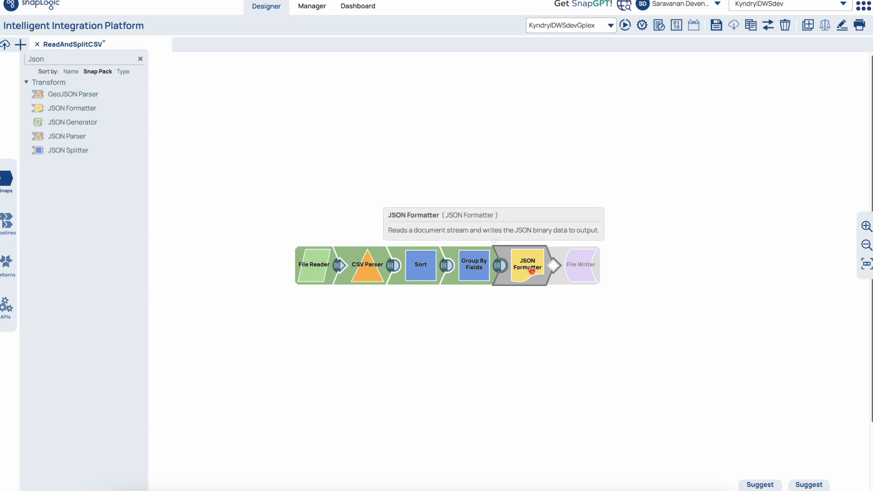
Step: In the JSON Formatter, add a binary header property with expression $groupBy.CAMPAIGN and target path FileName
{"action": "left_click", "coordinate": [530, 271]}
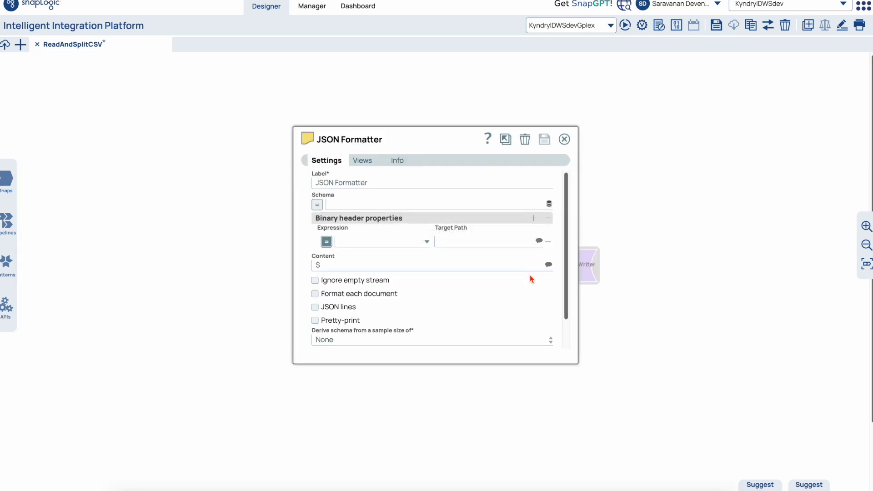
{"action": "left_click", "coordinate": [427, 243]}
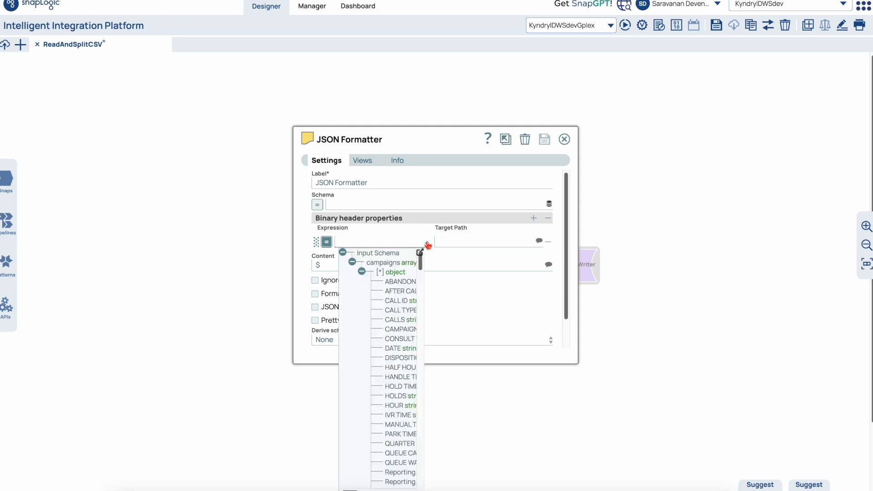
{"action": "mouse_move", "coordinate": [401, 302]}
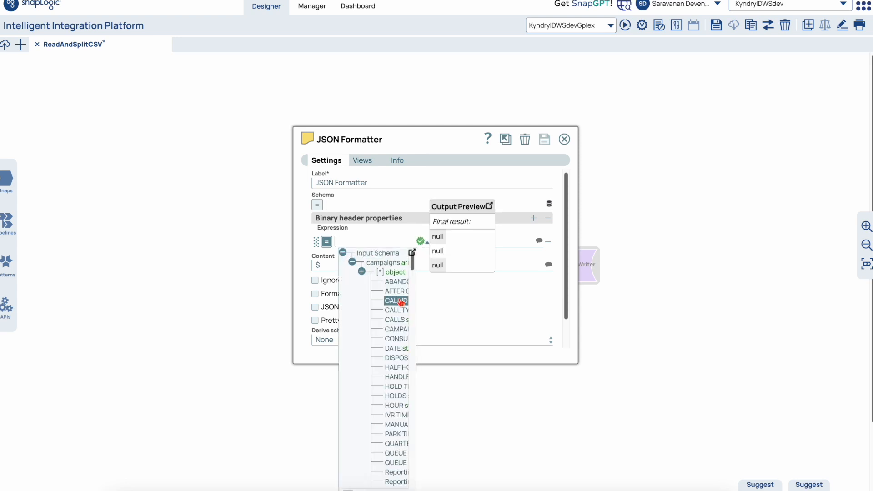
{"action": "left_click", "coordinate": [362, 271]}
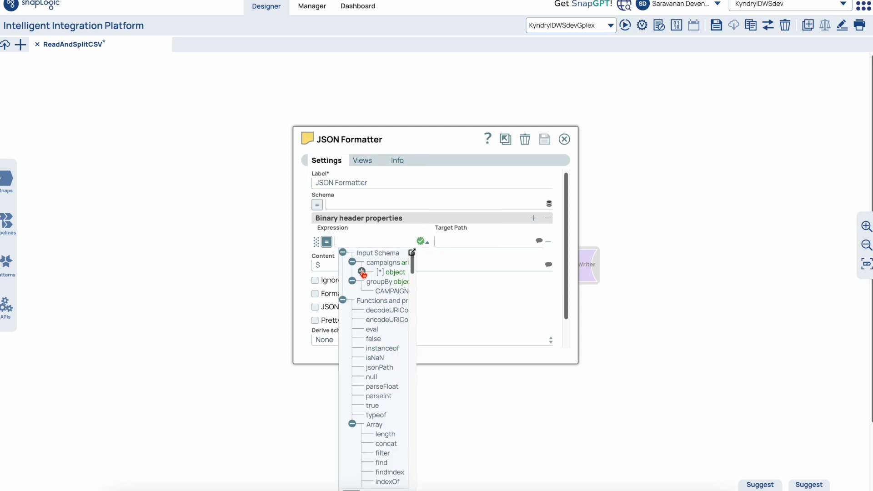
{"action": "left_click", "coordinate": [392, 292]}
{"action": "left_click", "coordinate": [470, 240]}
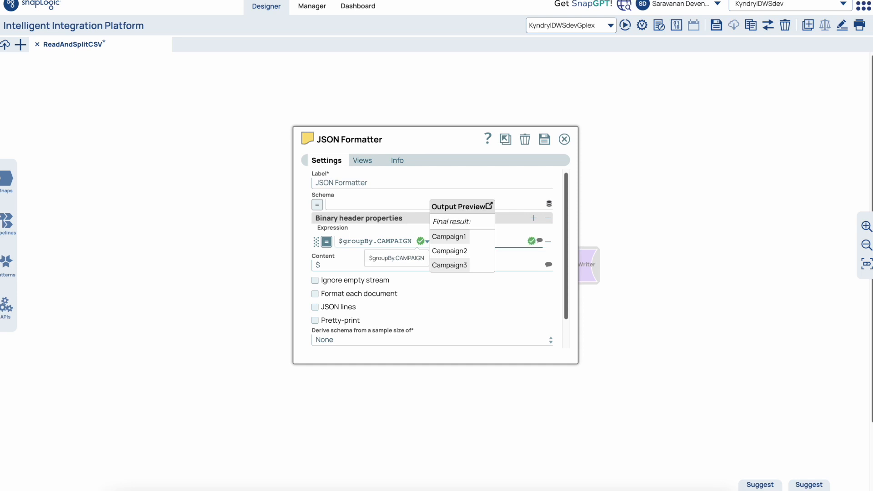
{"action": "left_click", "coordinate": [503, 242]}
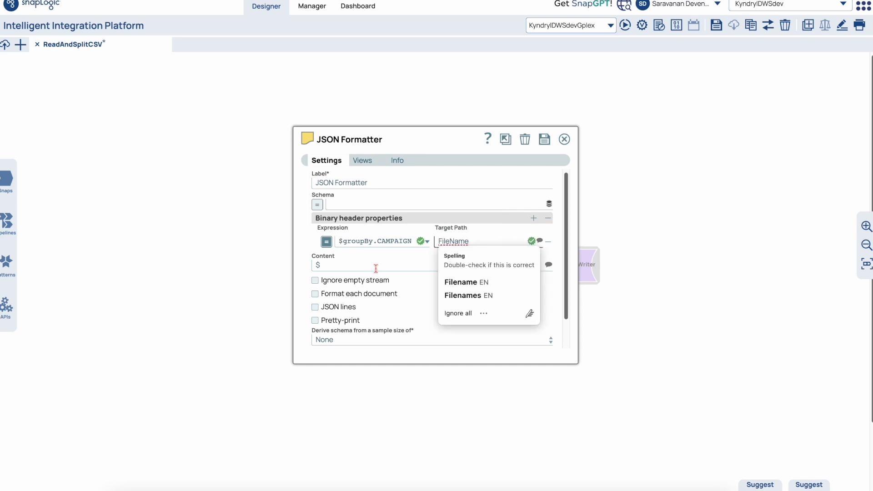
Step: Set the JSON Formatter's content to the campaigns array objects, jsonPath($, "campaigns[*]")
{"action": "left_click", "coordinate": [430, 265]}
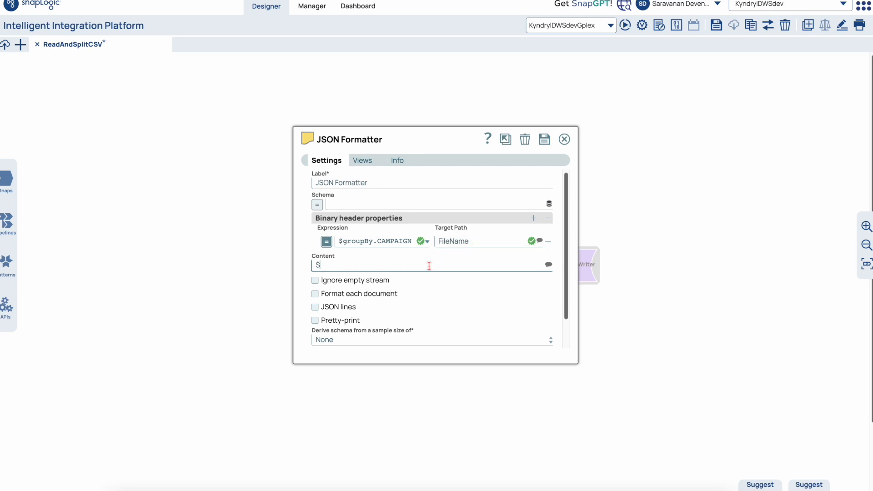
{"action": "left_click", "coordinate": [549, 266]}
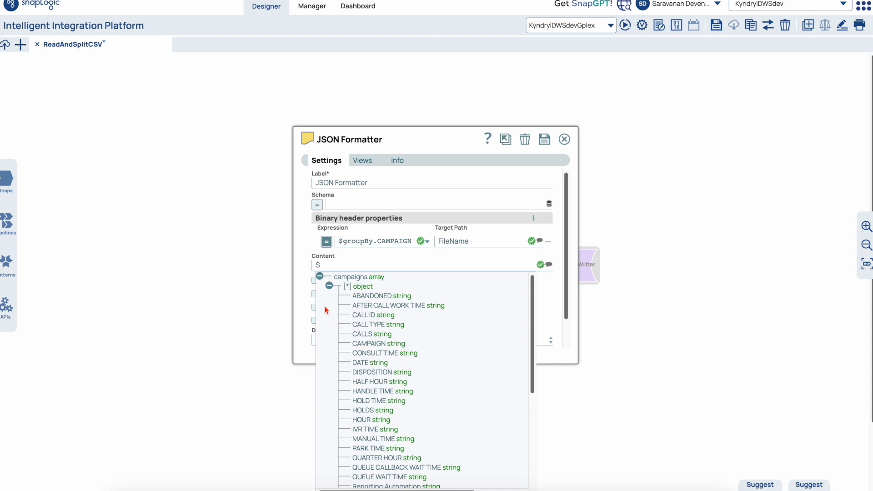
{"action": "left_click", "coordinate": [329, 286]}
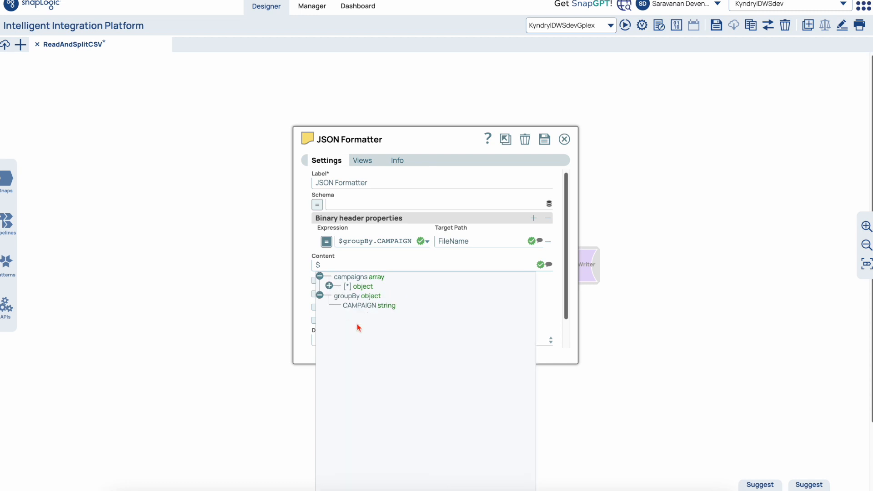
{"action": "left_click", "coordinate": [329, 286]}
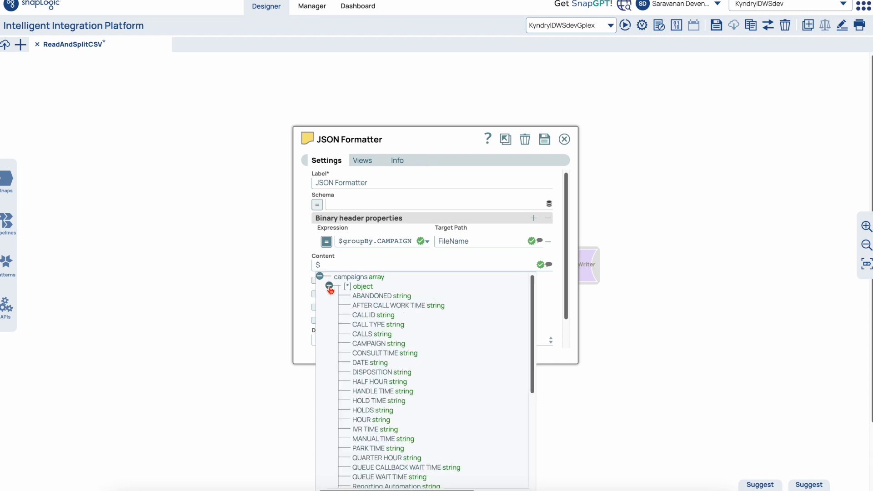
{"action": "left_click", "coordinate": [363, 286]}
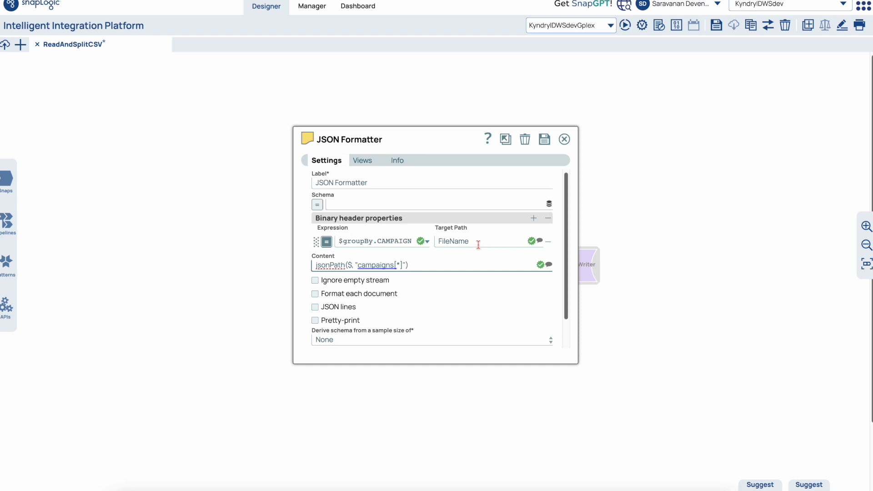
Step: Enable Format each document in the JSON Formatter, then save and close its settings
{"action": "left_click", "coordinate": [315, 295]}
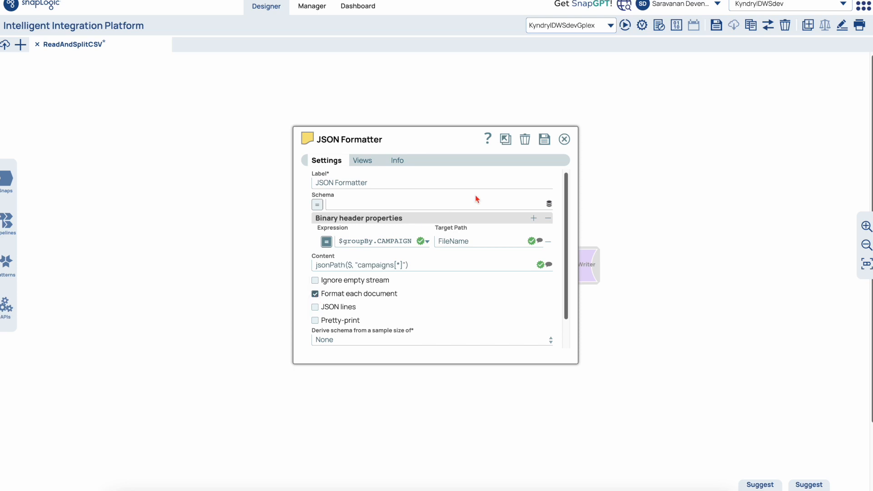
{"action": "left_click", "coordinate": [544, 139]}
{"action": "left_click", "coordinate": [565, 140]}
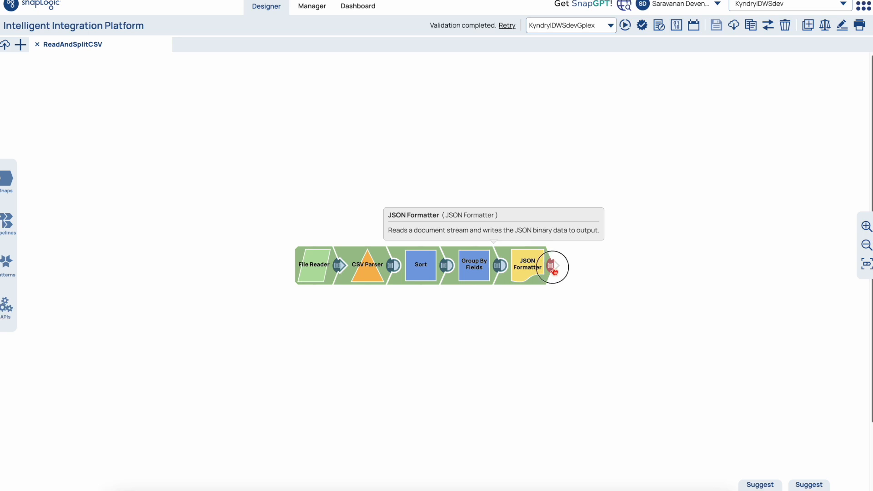
Step: Preview the JSON Formatter output and examine its FileName value and the text content of the first preview file
{"action": "left_click", "coordinate": [553, 269]}
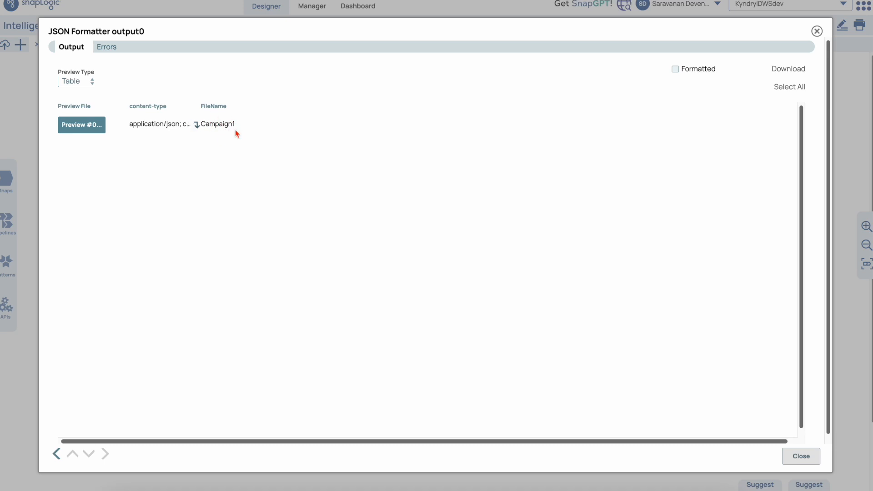
{"action": "left_click", "coordinate": [91, 129]}
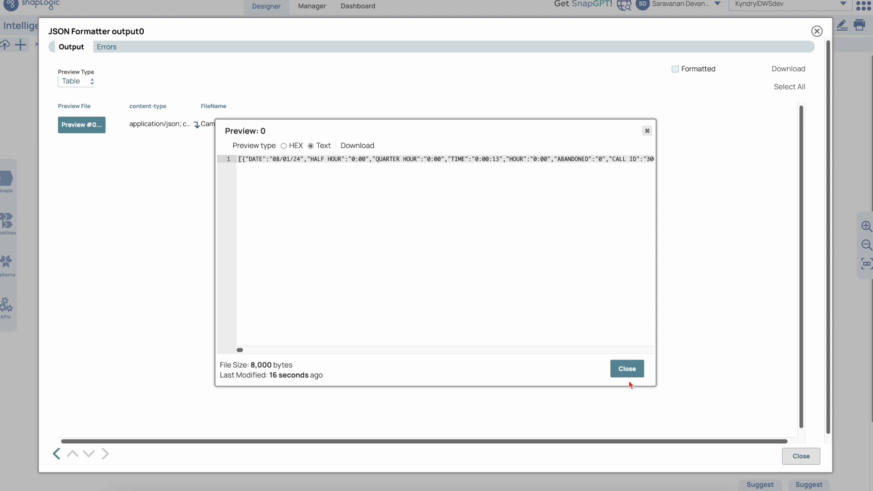
{"action": "left_click", "coordinate": [627, 369]}
{"action": "left_click", "coordinate": [804, 459]}
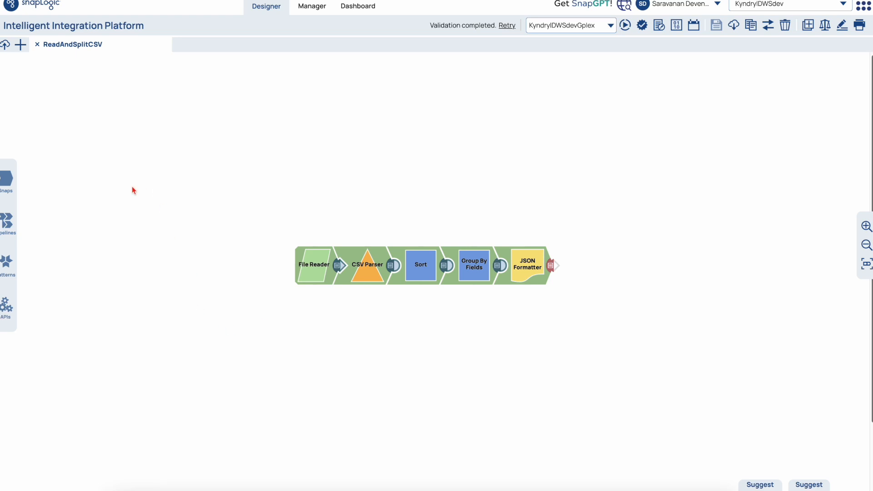
Step: Find the File Writer snap in the snap catalog and attach it to the JSON Formatter output
{"action": "left_click", "coordinate": [6, 181]}
{"action": "type", "text": "File"}
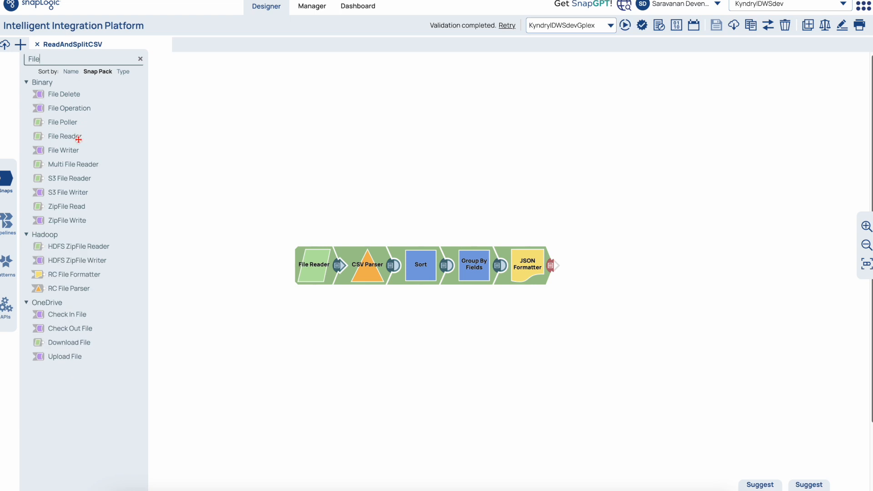
{"action": "left_click_drag", "start_coordinate": [64, 150], "coordinate": [583, 265]}
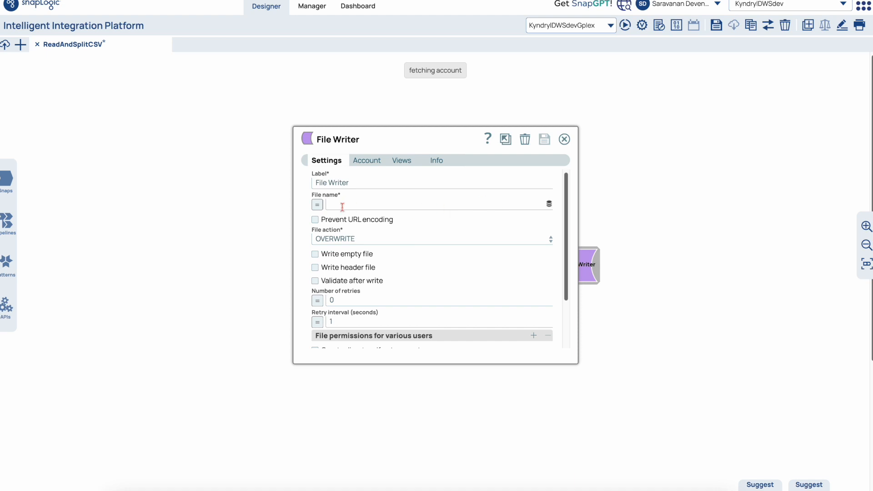
Step: Set the File Writer's file name to the expression $FileName+".csv" and save the snap
{"action": "left_click", "coordinate": [317, 204]}
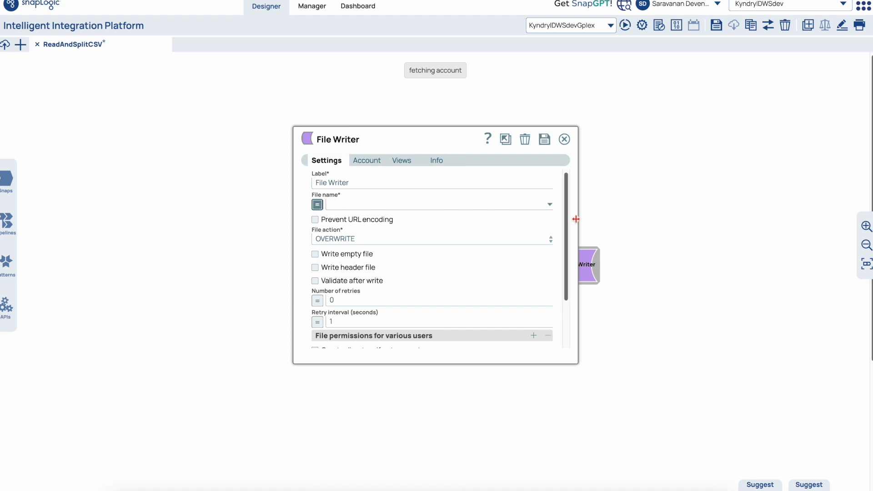
{"action": "left_click", "coordinate": [550, 204]}
{"action": "left_click", "coordinate": [411, 236]}
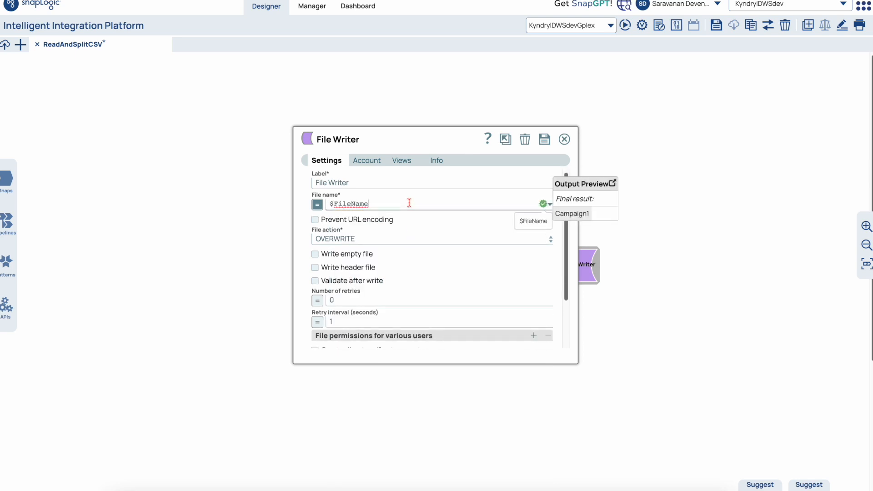
{"action": "type", "text": "+\".csv\""}
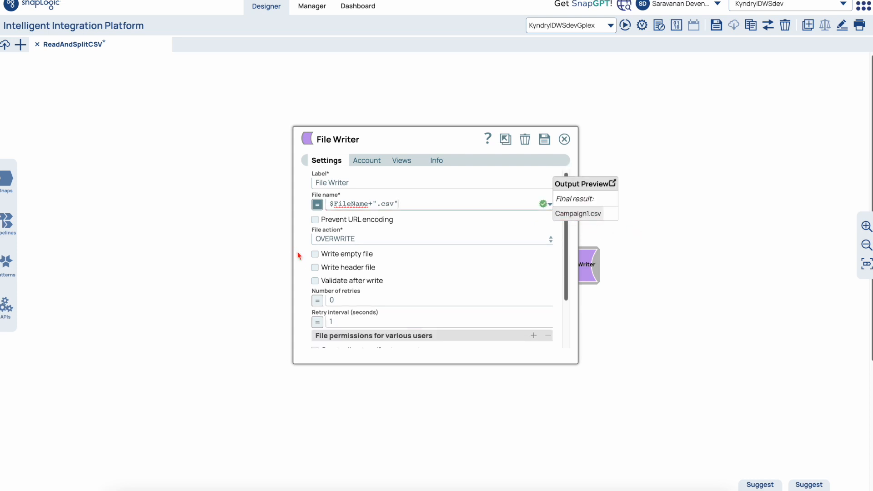
{"action": "scroll", "coordinate": [513, 292], "scroll_direction": "down", "scroll_amount": 3}
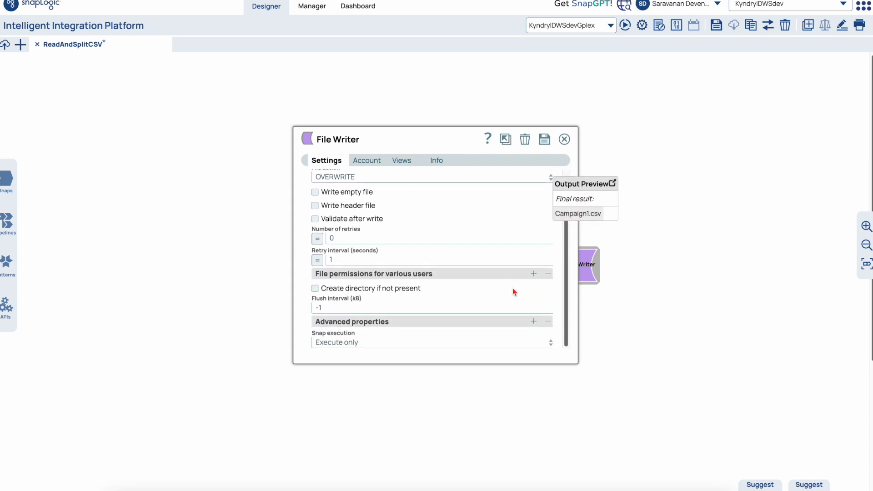
{"action": "scroll", "coordinate": [513, 291], "scroll_direction": "up", "scroll_amount": 3}
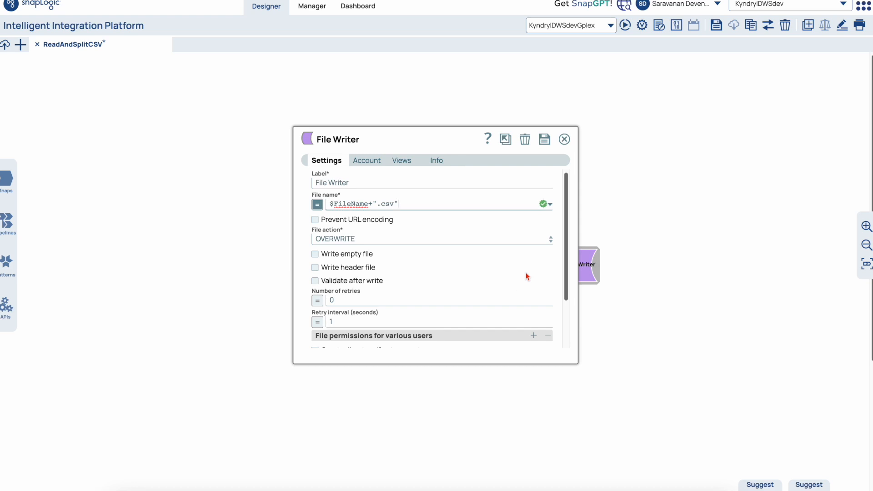
{"action": "left_click", "coordinate": [544, 142]}
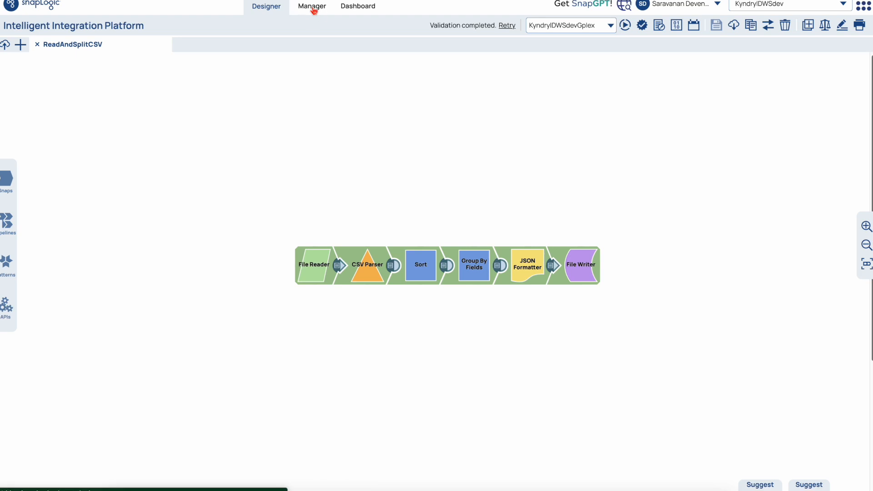
Step: Check the project's file list in Manager for output files, and return to the pipeline in Designer
{"action": "left_click", "coordinate": [314, 7]}
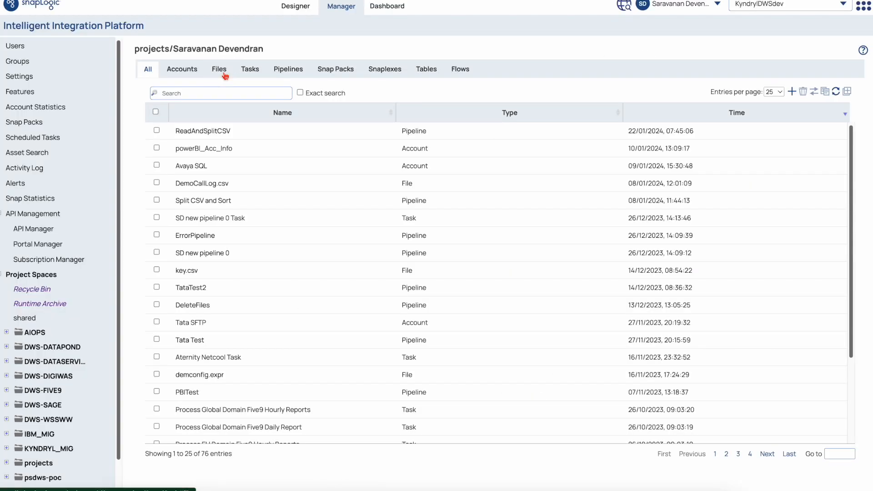
{"action": "left_click", "coordinate": [223, 71]}
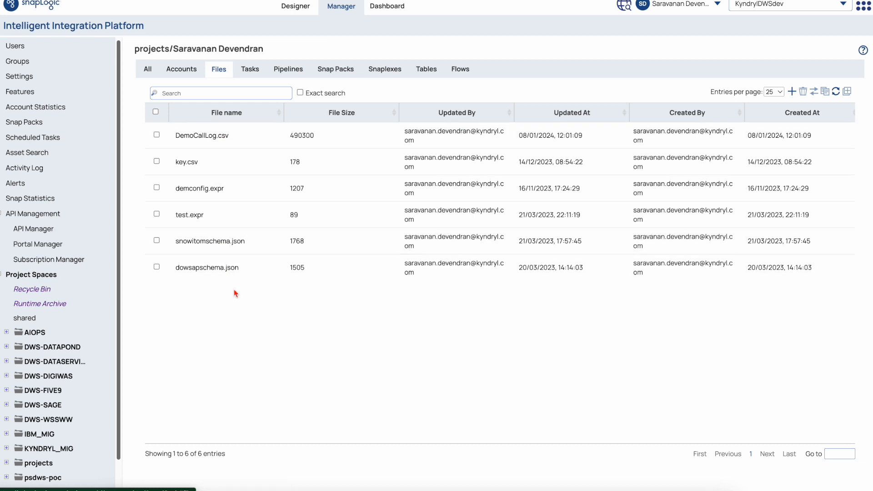
{"action": "mouse_move", "coordinate": [242, 278]}
{"action": "left_click", "coordinate": [298, 13]}
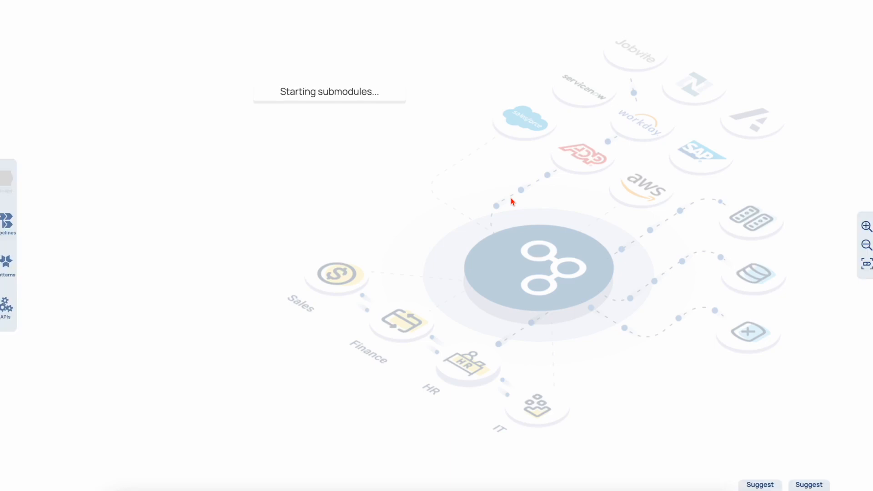
Step: Review the File Writer's Snap execution setting and its available options, and close the settings without changes
{"action": "left_click", "coordinate": [596, 269]}
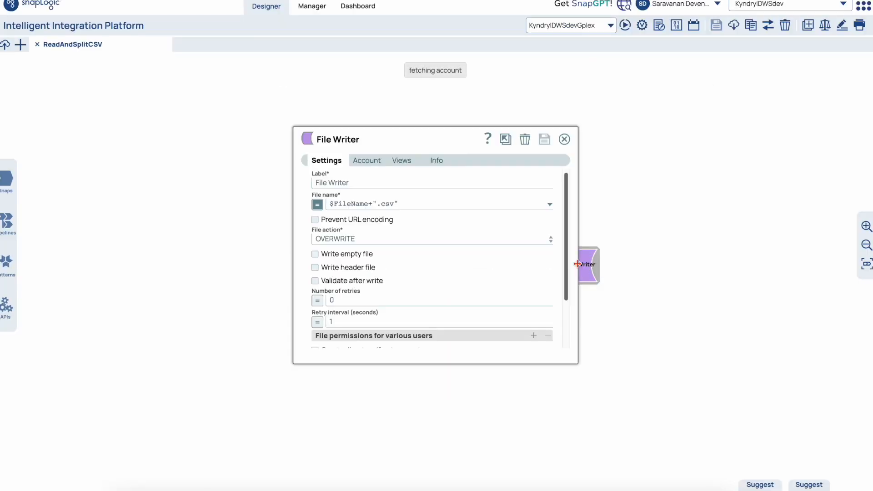
{"action": "scroll", "coordinate": [470, 296], "scroll_direction": "down", "scroll_amount": 2}
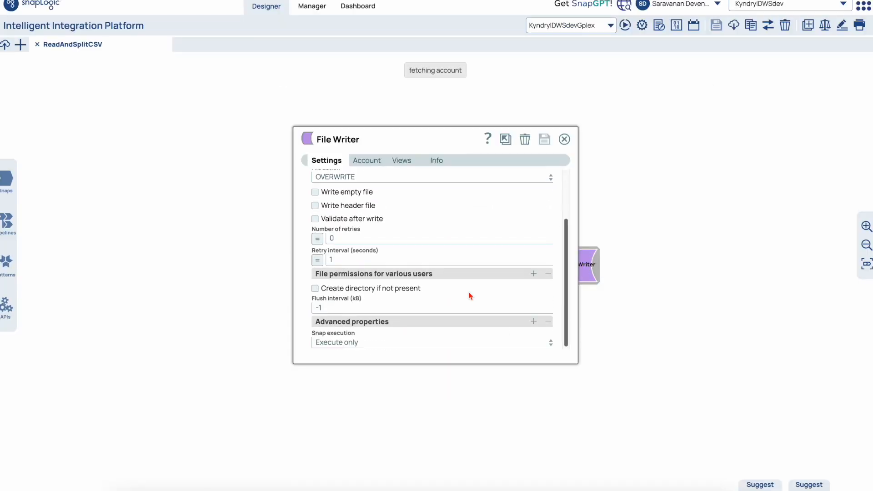
{"action": "left_click", "coordinate": [351, 346]}
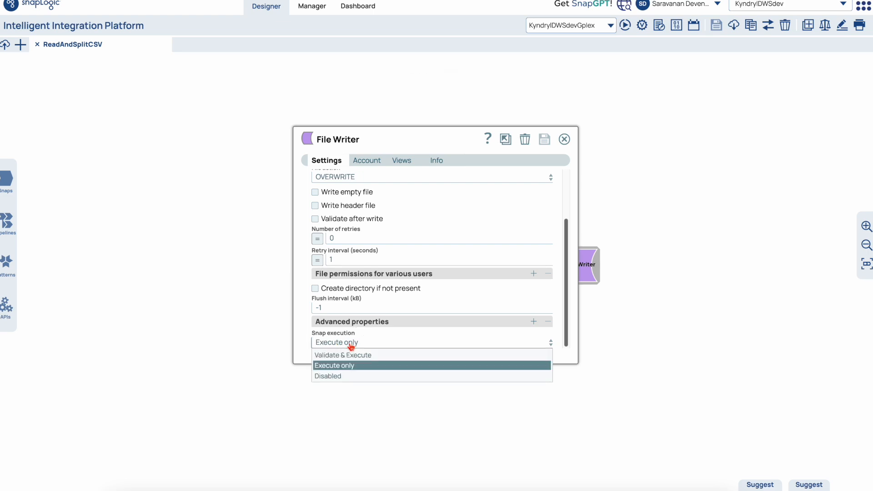
{"action": "left_click", "coordinate": [574, 348]}
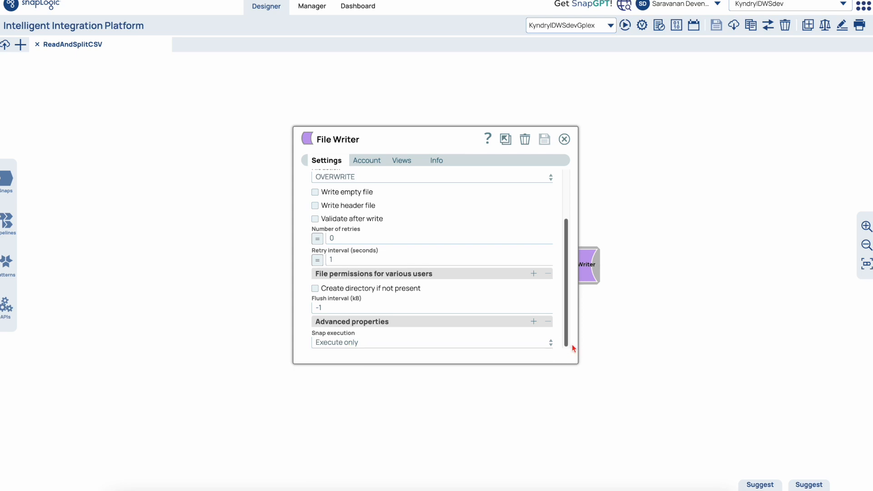
{"action": "left_click", "coordinate": [565, 139]}
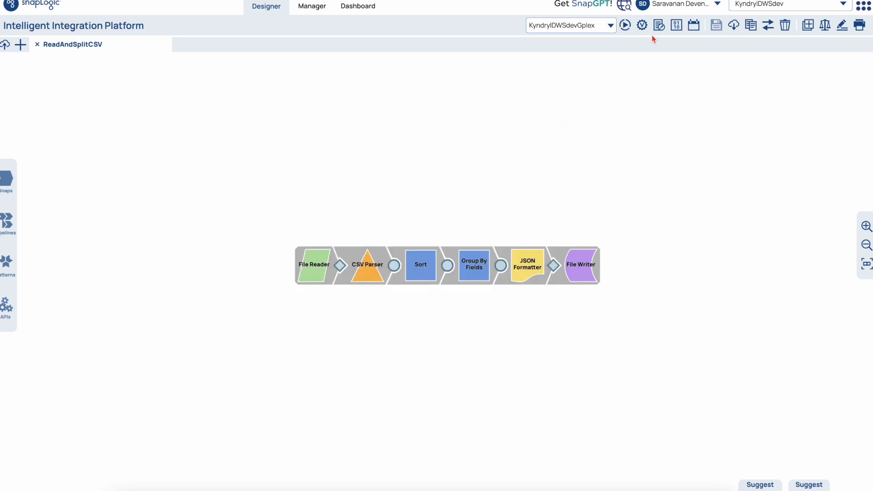
Step: Execute the ReadAndSplitCSV pipeline and review the project's assets in Manager for the generated campaign files
{"action": "left_click", "coordinate": [626, 29]}
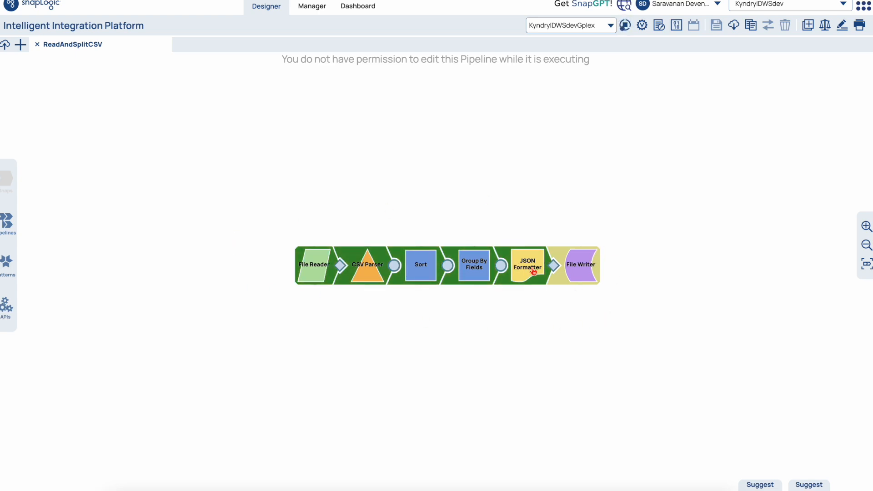
{"action": "mouse_move", "coordinate": [596, 280]}
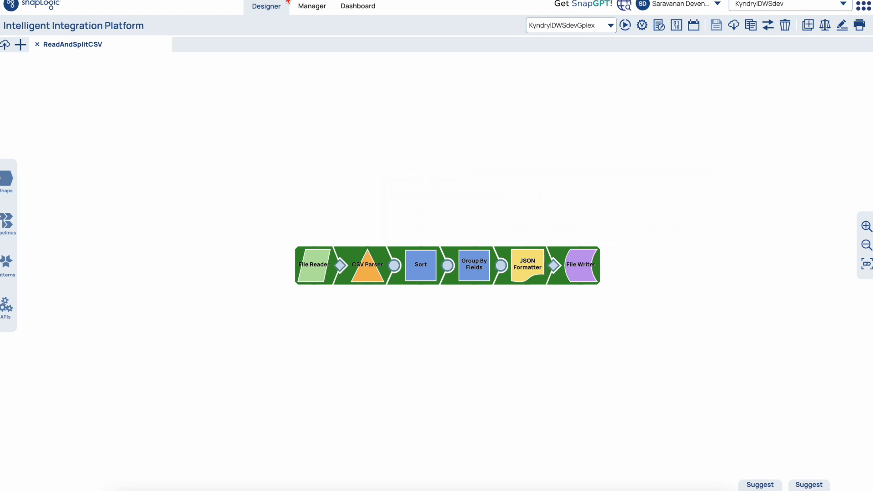
{"action": "left_click", "coordinate": [314, 10]}
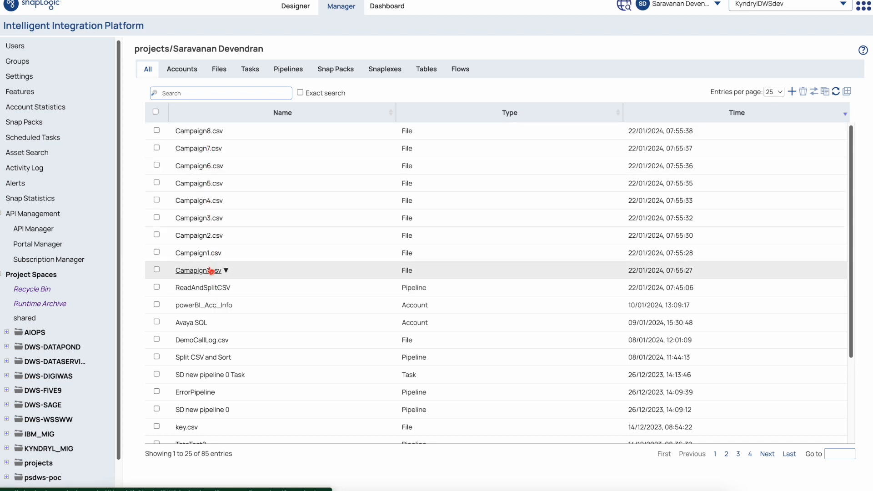
Step: Preview the contents of Camapign1.csv in the project's asset list, close the preview and return to the pipeline in Designer
{"action": "left_click", "coordinate": [226, 271]}
{"action": "left_click", "coordinate": [264, 275]}
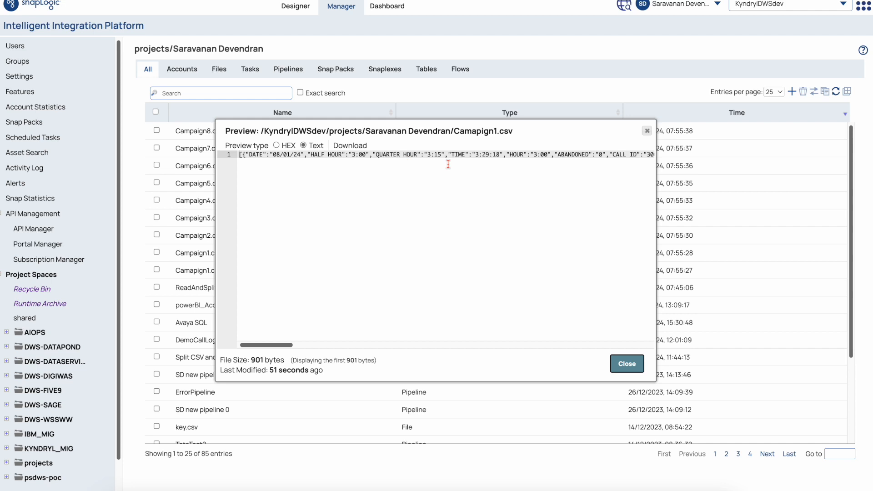
{"action": "left_click", "coordinate": [628, 363]}
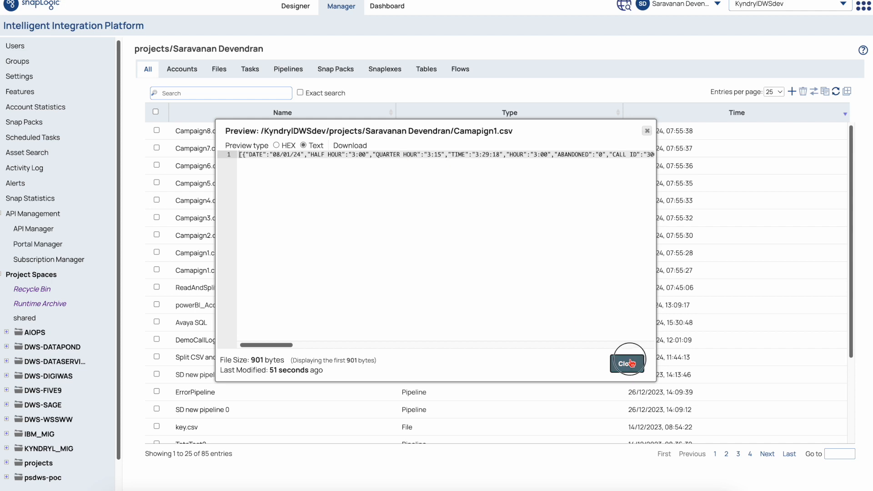
{"action": "left_click", "coordinate": [292, 8]}
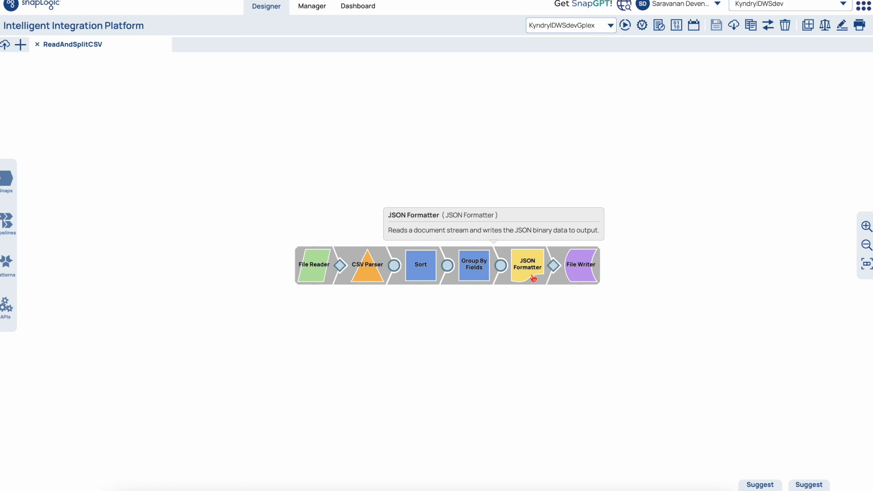
Step: Search the snap catalog for CSV and place a CSV Formatter on the canvas below the pipeline
{"action": "left_click", "coordinate": [5, 181]}
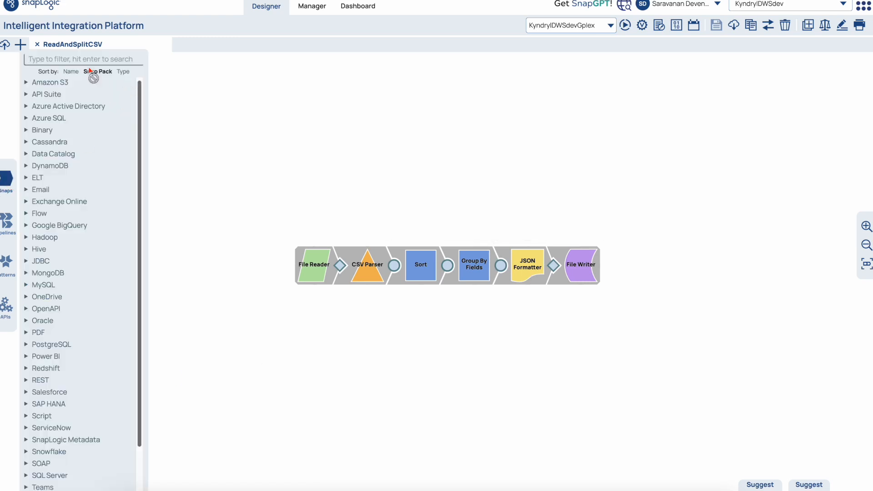
{"action": "left_click", "coordinate": [78, 62]}
{"action": "type", "text": "CSV"}
{"action": "left_click_drag", "start_coordinate": [59, 94], "coordinate": [516, 378]}
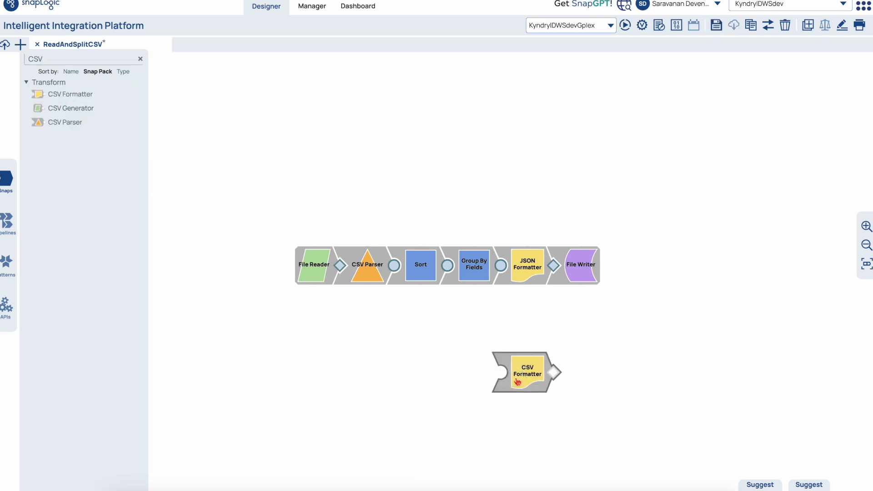
Step: Review all of the CSV Formatter's settings and close them without changes
{"action": "left_click", "coordinate": [532, 381]}
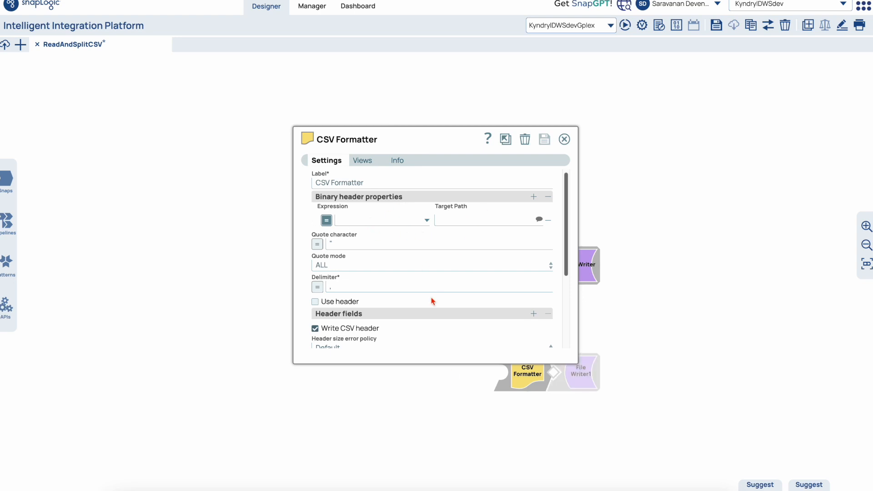
{"action": "scroll", "coordinate": [432, 301], "scroll_direction": "down", "scroll_amount": 3}
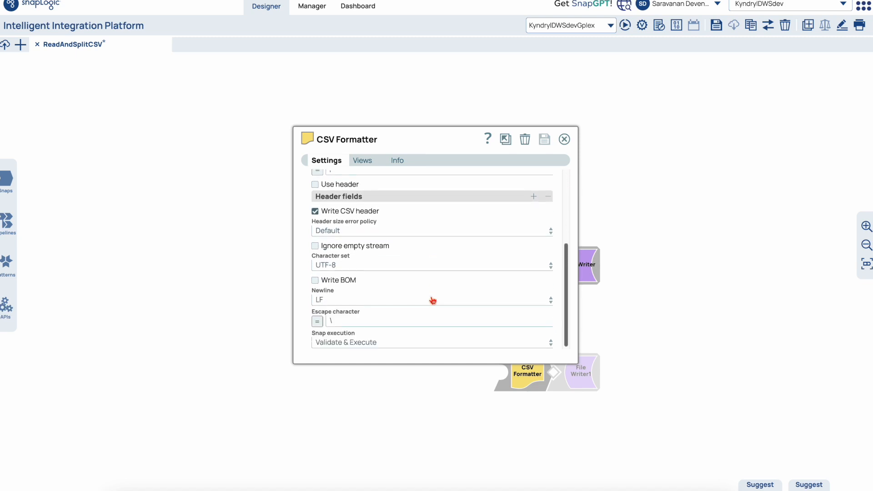
{"action": "scroll", "coordinate": [432, 300], "scroll_direction": "up", "scroll_amount": 1}
{"action": "scroll", "coordinate": [433, 300], "scroll_direction": "down", "scroll_amount": 1}
{"action": "scroll", "coordinate": [433, 300], "scroll_direction": "up", "scroll_amount": 4}
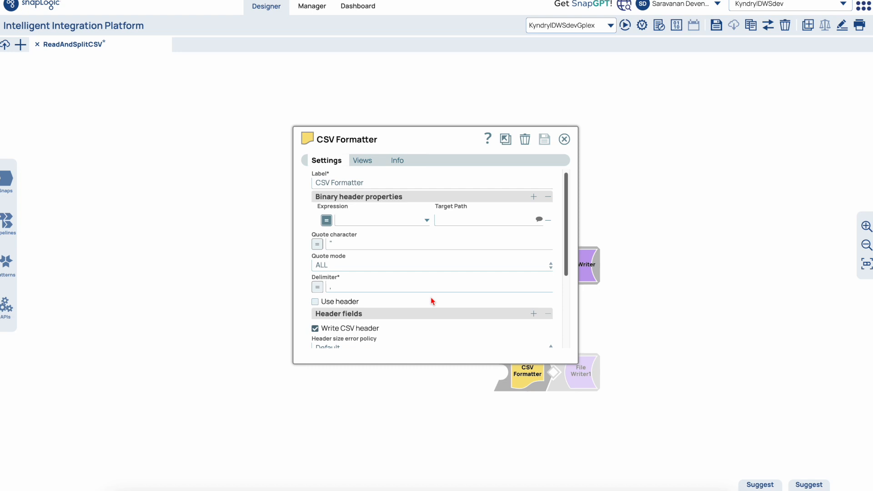
{"action": "scroll", "coordinate": [433, 302], "scroll_direction": "down", "scroll_amount": 4}
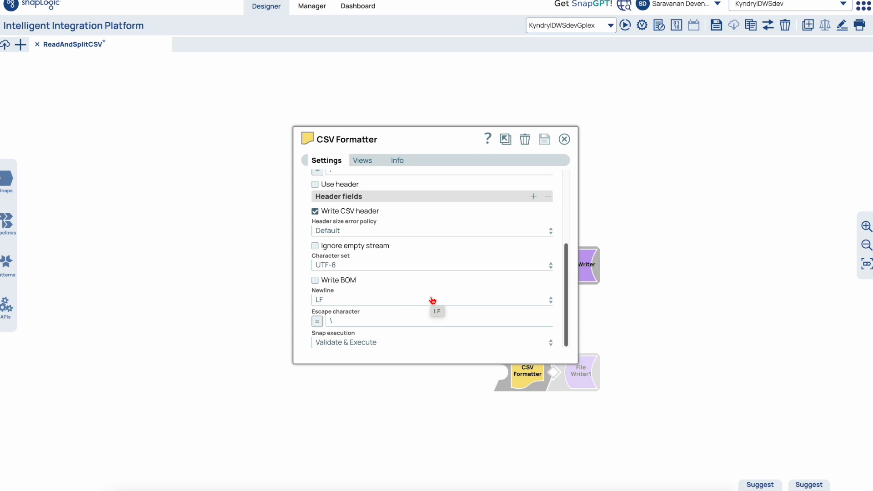
{"action": "scroll", "coordinate": [432, 300], "scroll_direction": "up", "scroll_amount": 3}
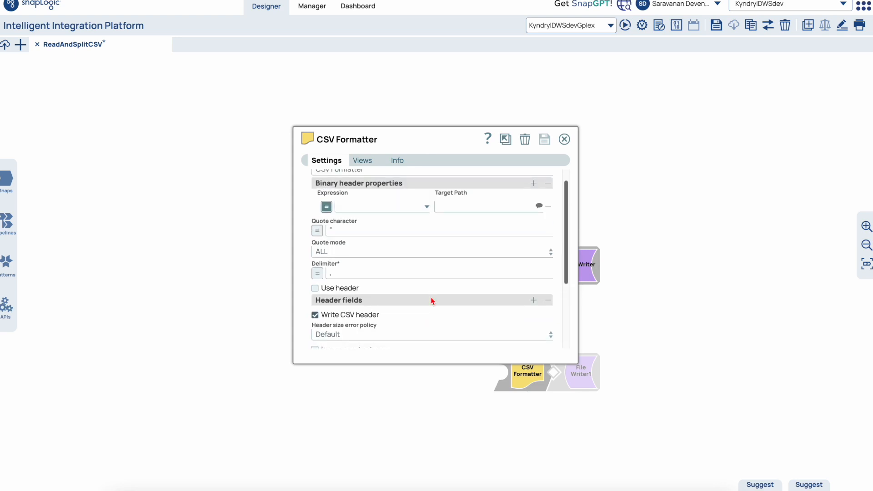
{"action": "scroll", "coordinate": [432, 302], "scroll_direction": "up", "scroll_amount": 1}
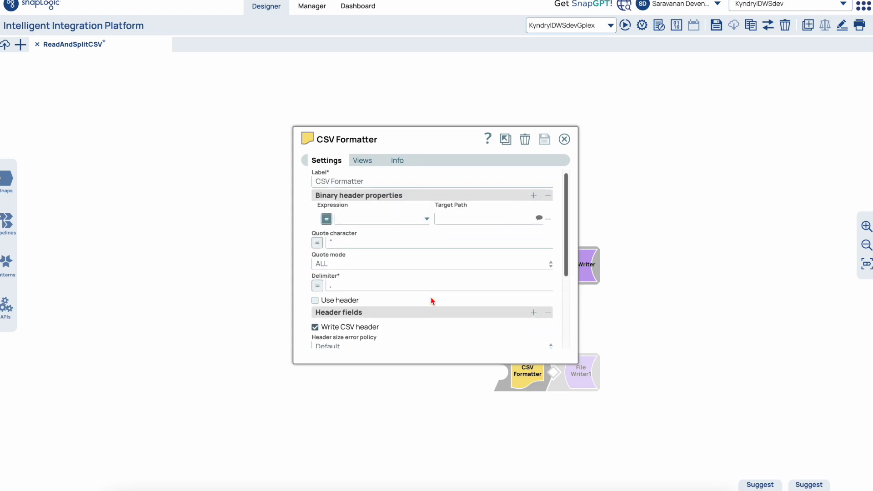
{"action": "left_click", "coordinate": [563, 140]}
Step: Delete the standalone CSV Formatter and the File Writer at the end of the ReadAndSplitCSV pipeline
{"action": "right_click", "coordinate": [524, 385]}
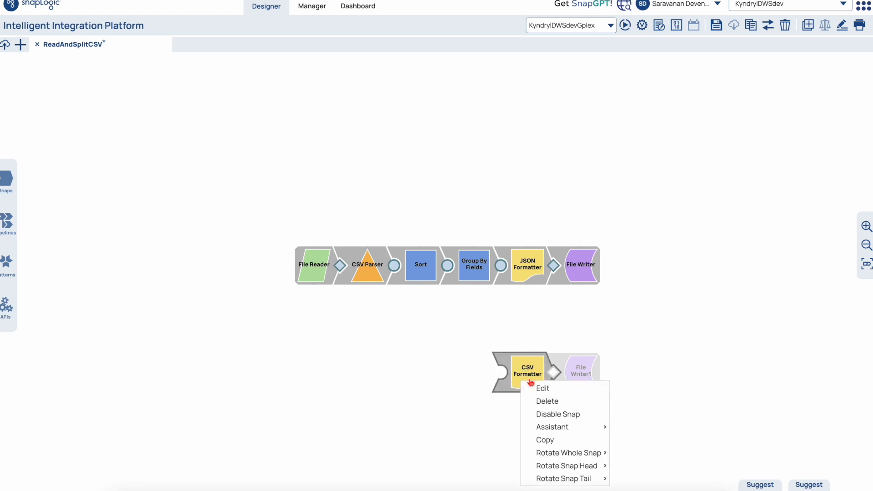
{"action": "left_click", "coordinate": [578, 402]}
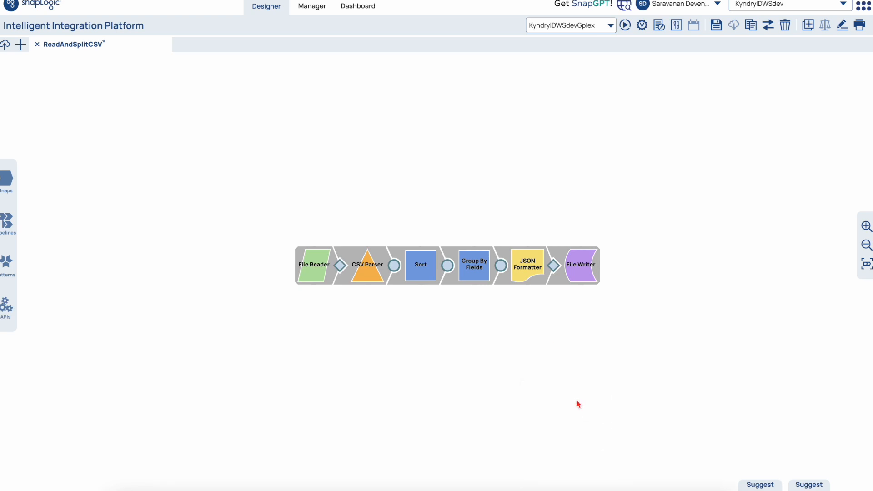
{"action": "right_click", "coordinate": [586, 274]}
{"action": "left_click", "coordinate": [606, 290]}
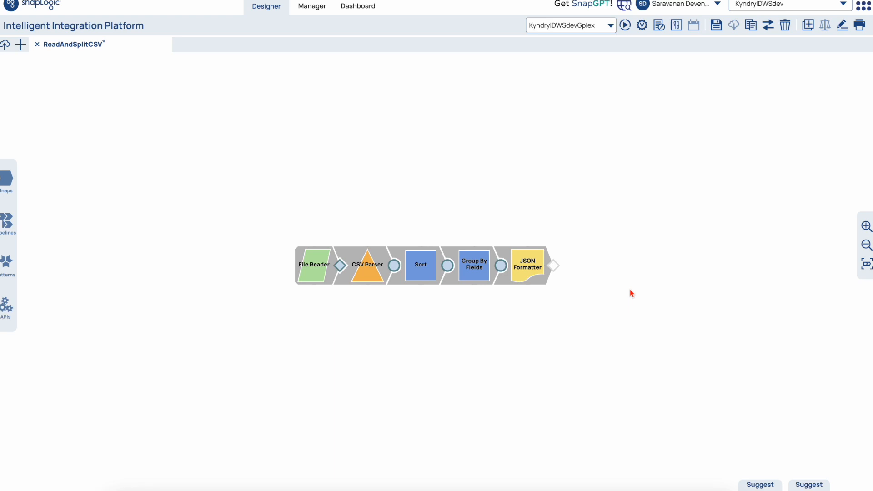
Step: Create a new pipeline labelled WriteCSV with a pipeline parameter named FileName
{"action": "left_click", "coordinate": [20, 44]}
{"action": "triple_click", "coordinate": [380, 154]}
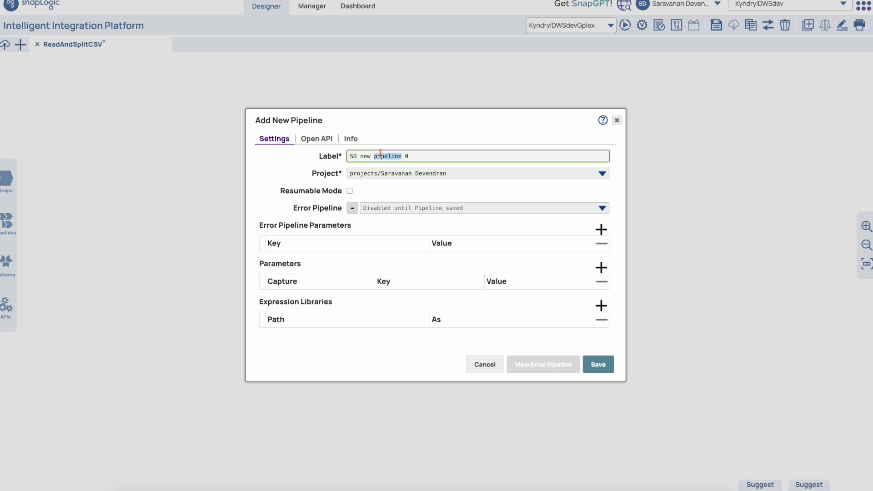
{"action": "type", "text": "WriteCSV"}
{"action": "left_click", "coordinate": [601, 267]}
{"action": "left_click", "coordinate": [434, 298]}
{"action": "type", "text": "FileName"}
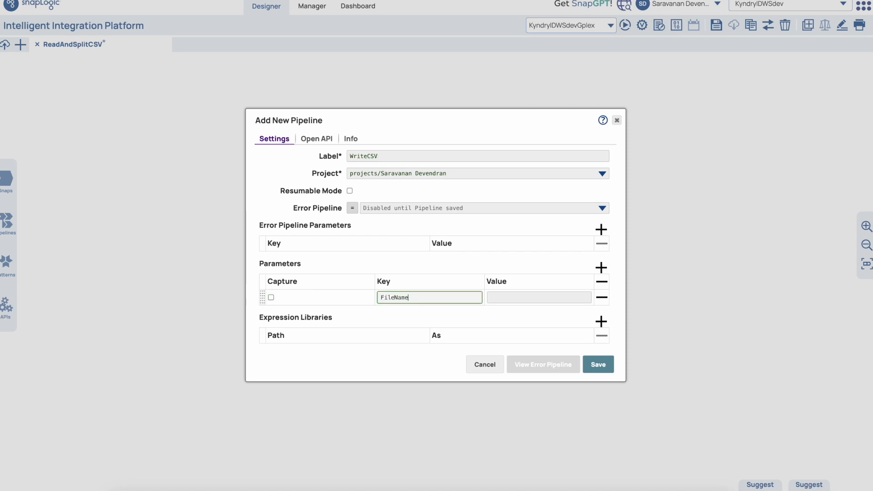
{"action": "left_click", "coordinate": [596, 366]}
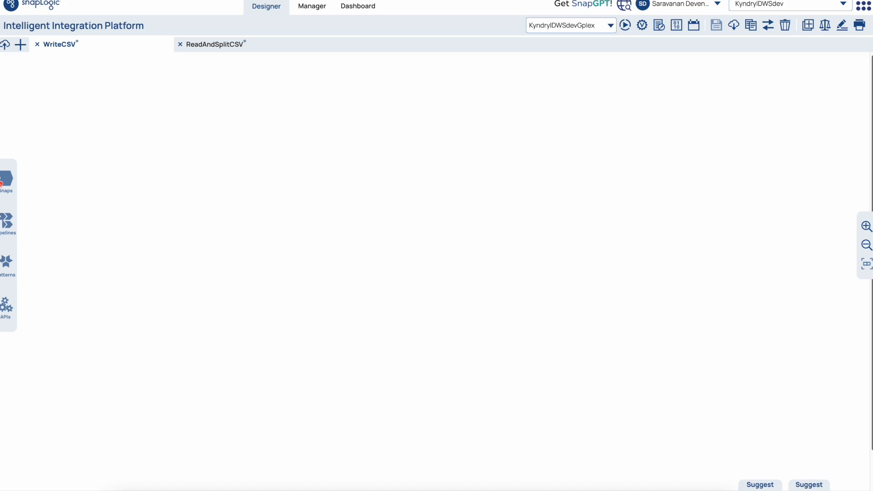
Step: Add a JSON Parser as the first snap of the WriteCSV pipeline and keep its default settings
{"action": "left_click", "coordinate": [4, 182]}
{"action": "type", "text": "JSON"}
{"action": "left_click_drag", "start_coordinate": [84, 137], "coordinate": [320, 246]}
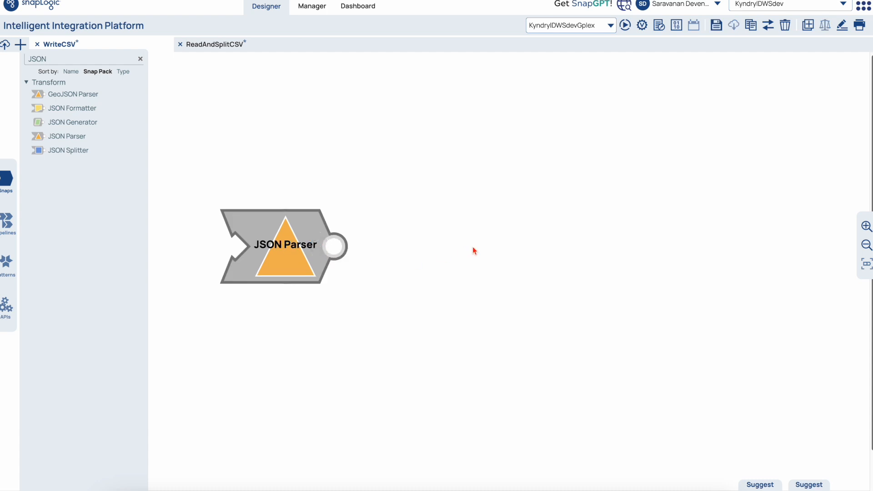
{"action": "left_click", "coordinate": [474, 250]}
{"action": "left_click", "coordinate": [314, 264]}
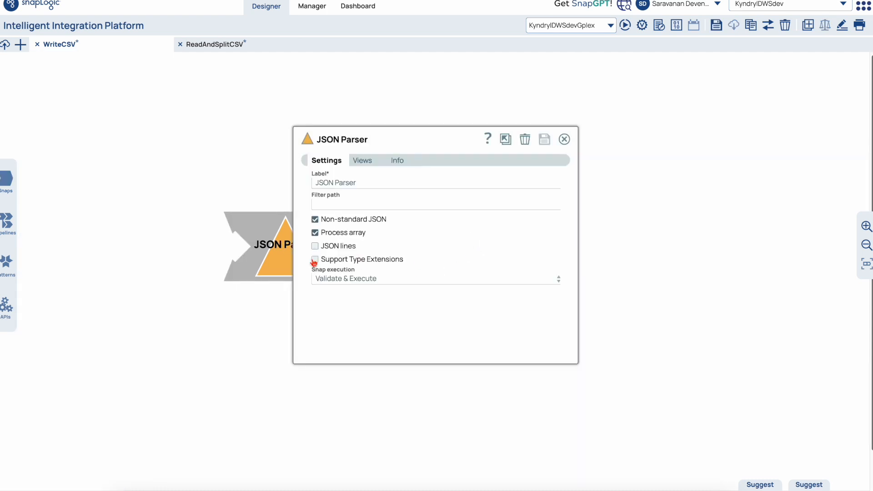
{"action": "left_click", "coordinate": [583, 139]}
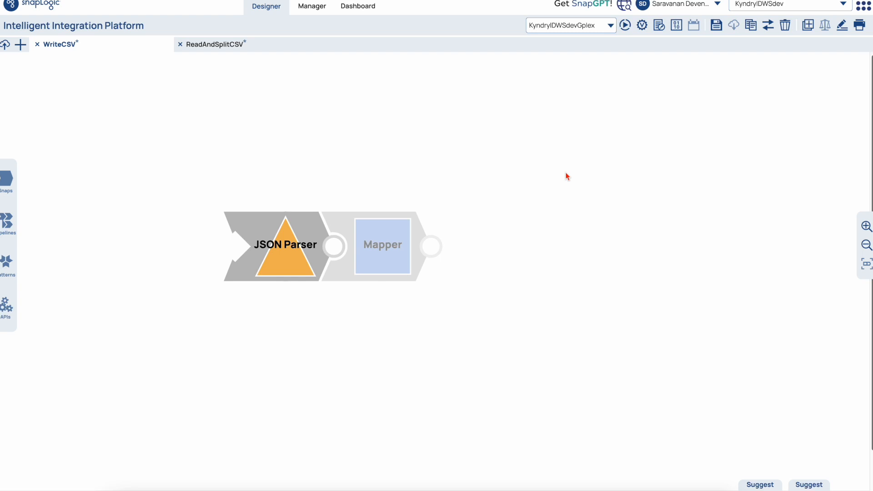
Step: Connect a CSV Formatter after the JSON Parser and keep its default settings
{"action": "left_click", "coordinate": [16, 187]}
{"action": "type", "text": "CSV"}
{"action": "left_click_drag", "start_coordinate": [80, 93], "coordinate": [386, 249]}
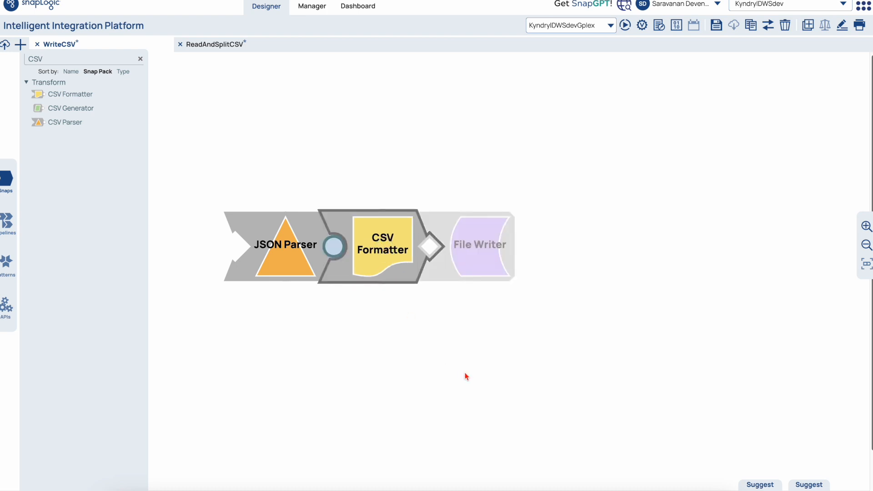
{"action": "left_click", "coordinate": [404, 268]}
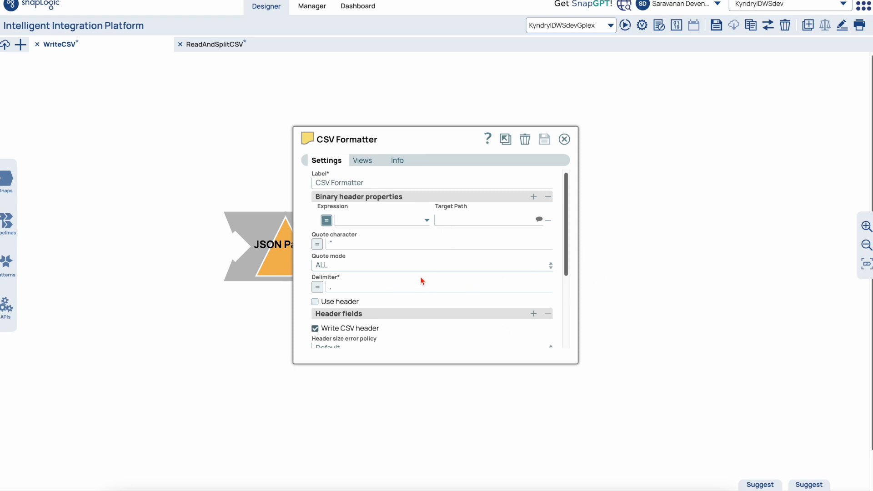
{"action": "left_click", "coordinate": [565, 140]}
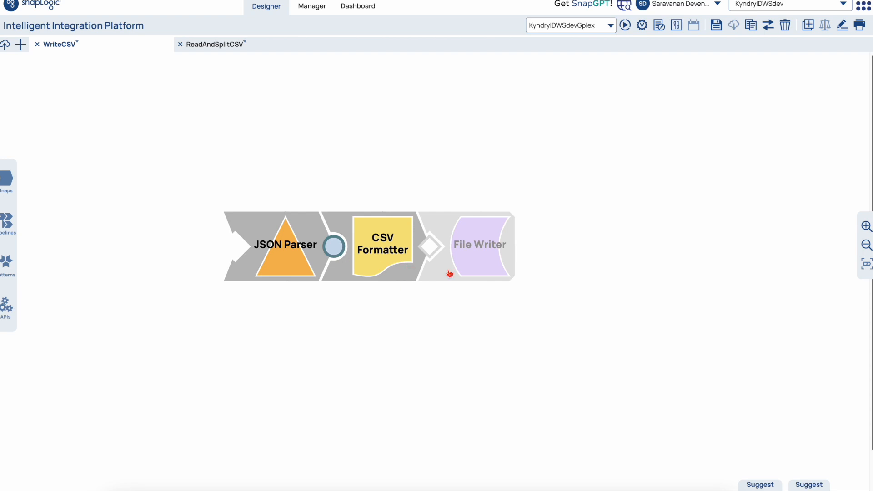
Step: Add the suggested File Writer after the CSV Formatter, set its file name to the expression _FileName+".csv" and save
{"action": "left_click", "coordinate": [486, 257]}
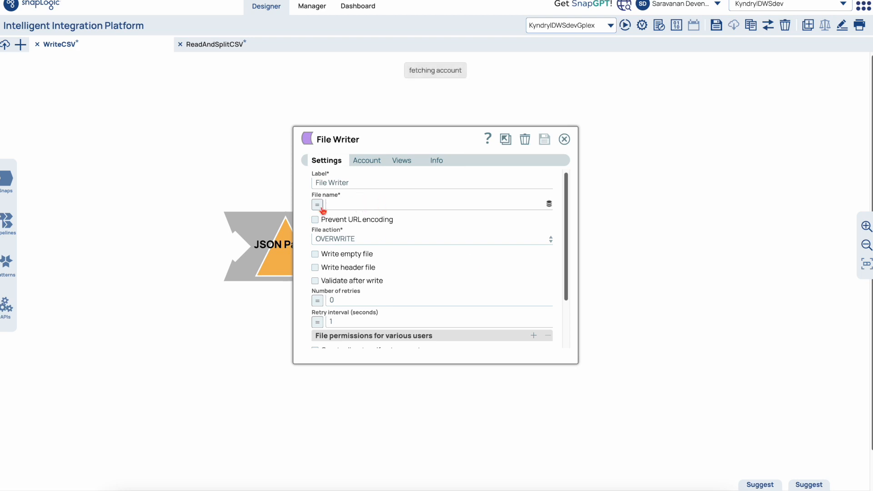
{"action": "left_click", "coordinate": [316, 205]}
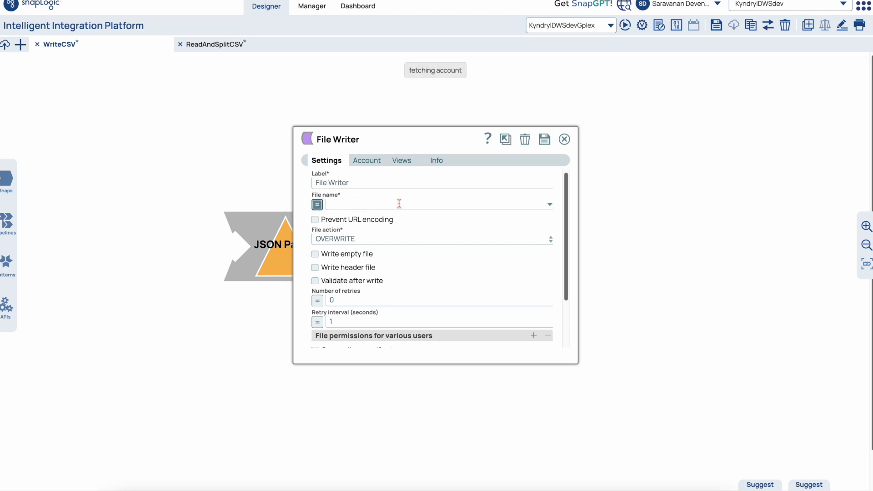
{"action": "left_click", "coordinate": [549, 205]}
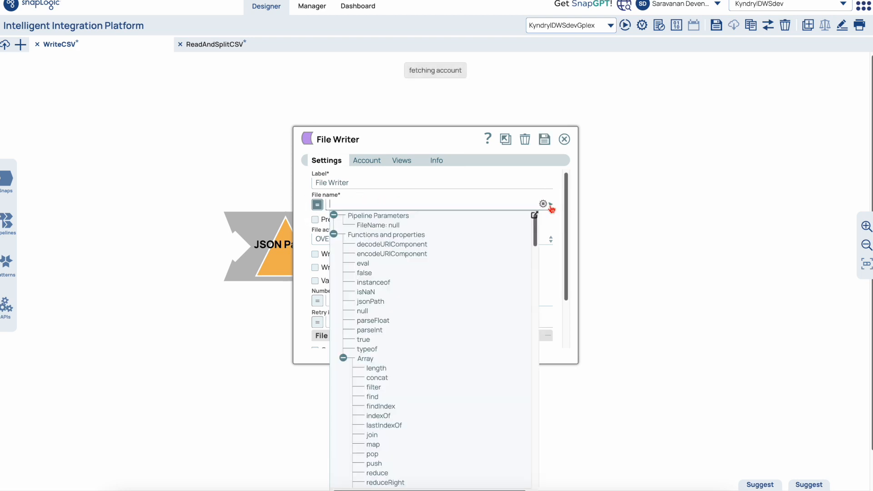
{"action": "left_click", "coordinate": [396, 226]}
{"action": "type", "text": "+\".csv"}
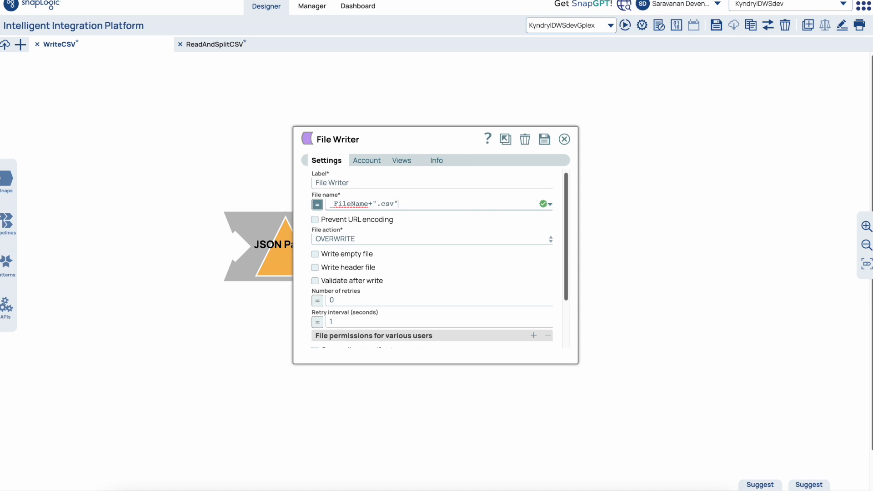
{"action": "scroll", "coordinate": [412, 282], "scroll_direction": "down", "scroll_amount": 3}
{"action": "scroll", "coordinate": [412, 279], "scroll_direction": "up", "scroll_amount": 3}
{"action": "left_click", "coordinate": [545, 141]}
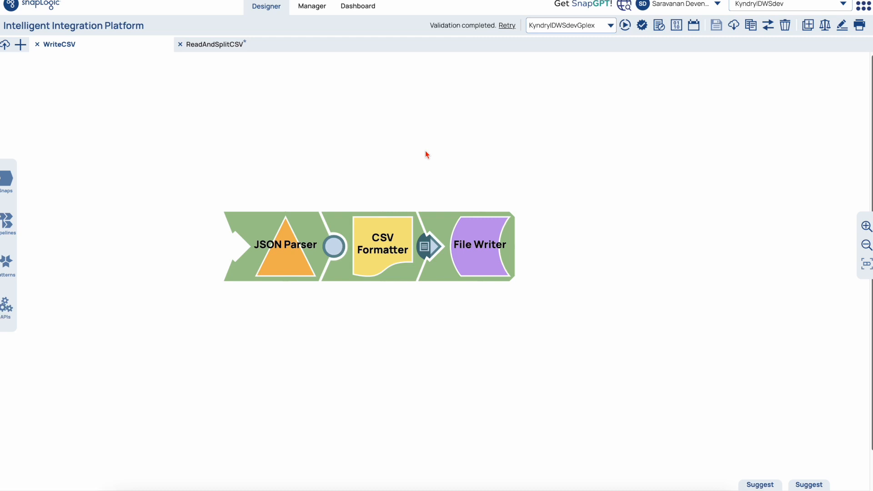
Step: Switch to the ReadAndSplitCSV pipeline and add a Pipeline Execute snap after the JSON Formatter
{"action": "left_click", "coordinate": [215, 46]}
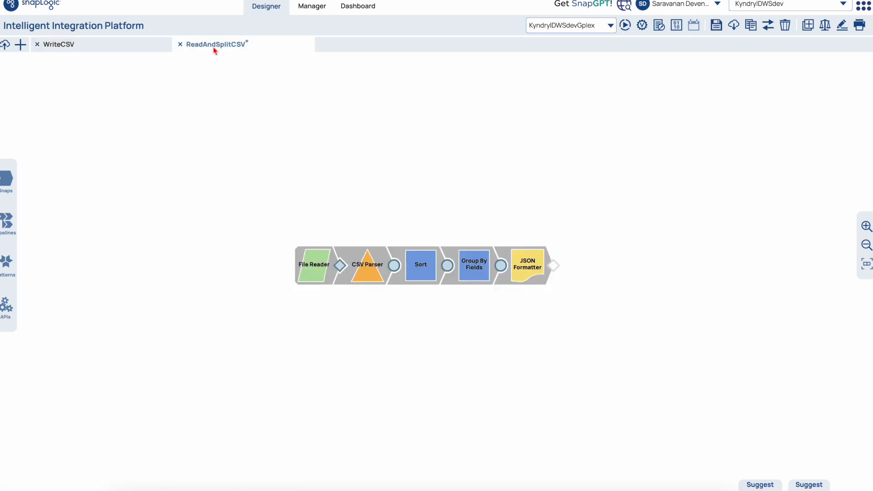
{"action": "left_click", "coordinate": [7, 179]}
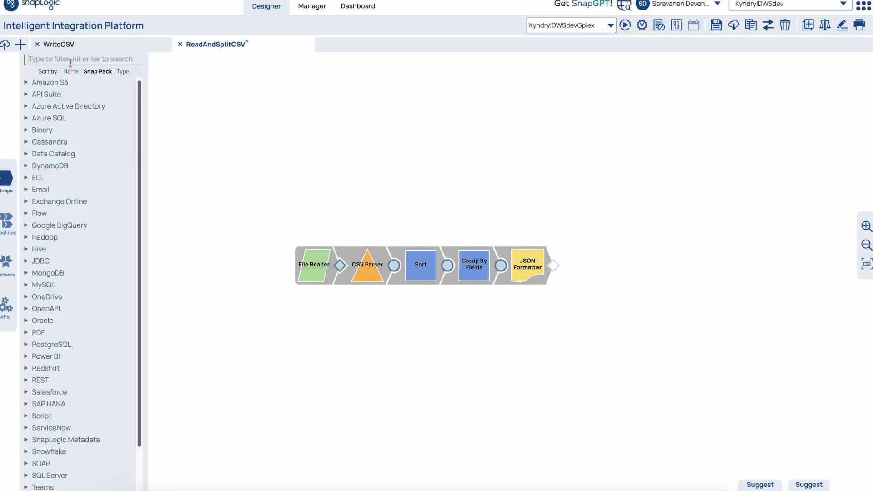
{"action": "type", "text": "Pipe"}
{"action": "left_click_drag", "start_coordinate": [82, 94], "coordinate": [596, 218]}
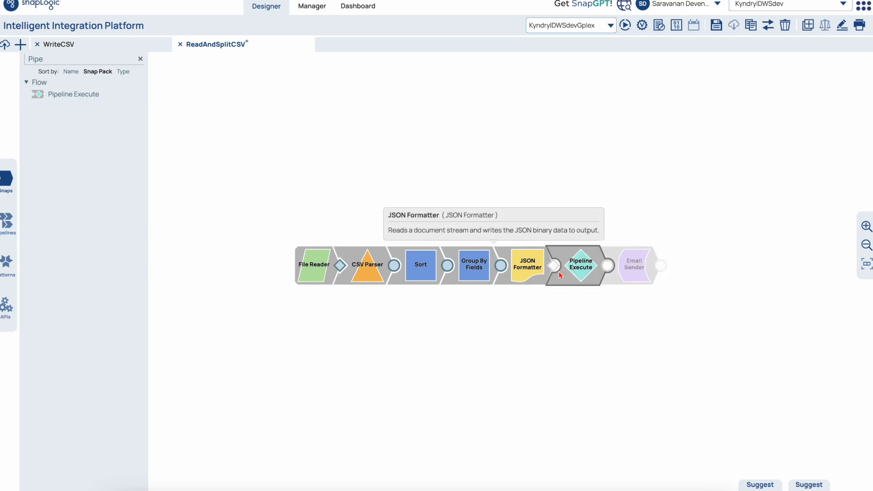
Step: Set both the input and output views of the Pipeline Execute snap to Binary and save the snap
{"action": "mouse_move", "coordinate": [576, 280]}
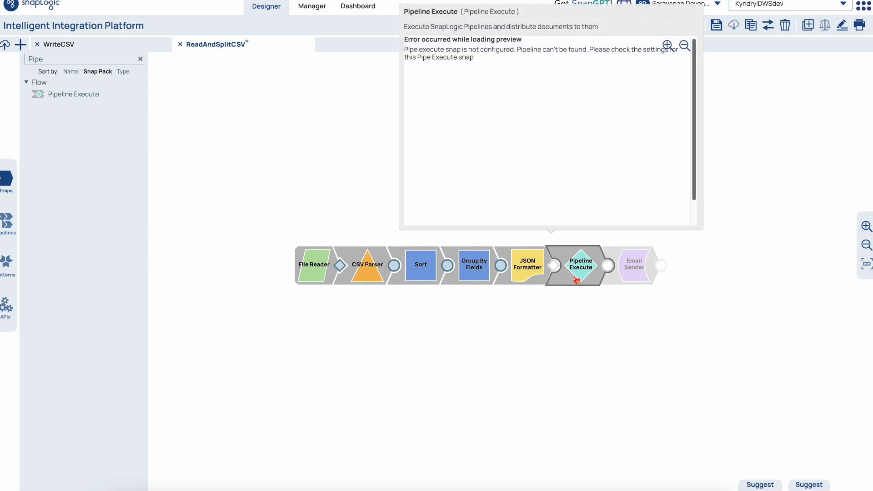
{"action": "left_click", "coordinate": [577, 280]}
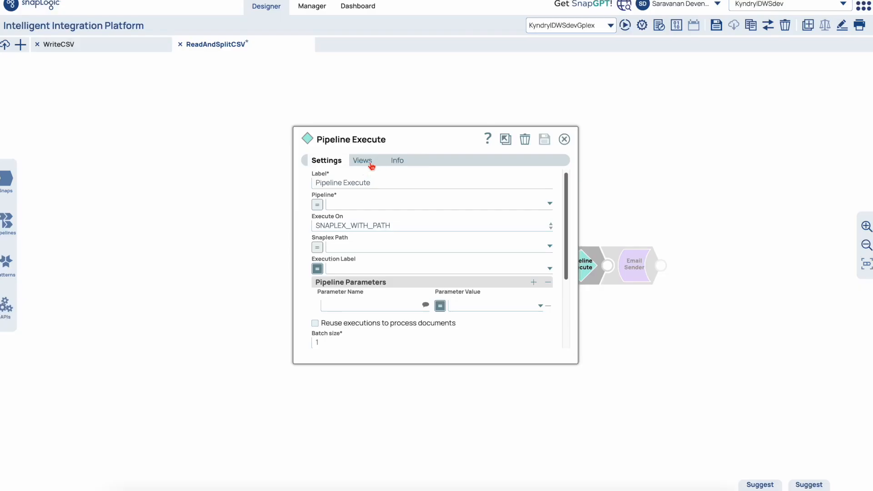
{"action": "left_click", "coordinate": [361, 160]}
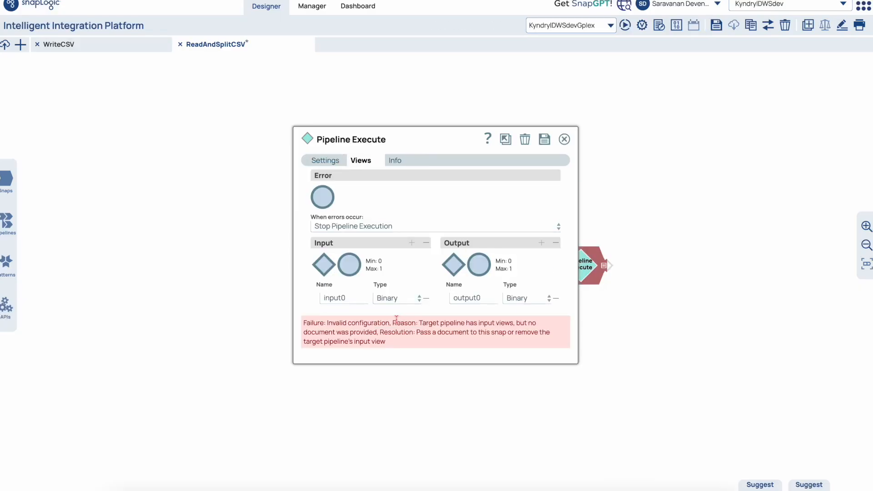
{"action": "left_click", "coordinate": [545, 142]}
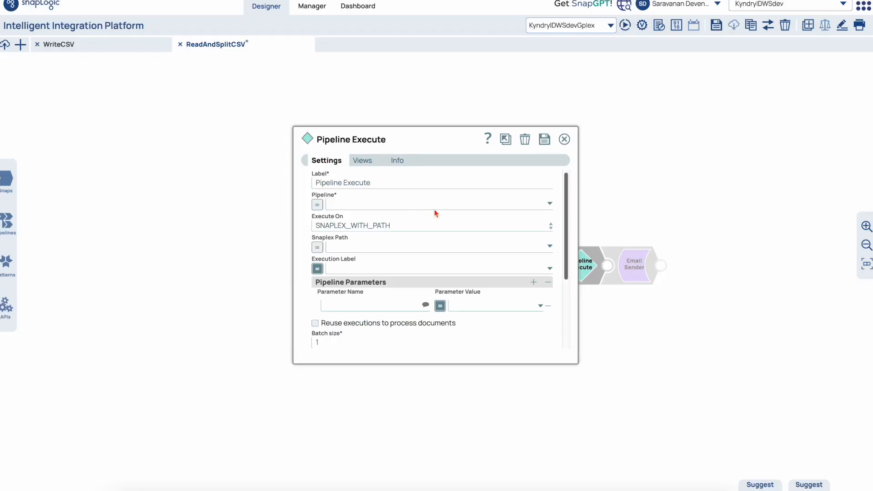
Step: Set Pipeline Execute's pipeline to WriteCSV and have it execute on LOCAL_SNAPLEX
{"action": "left_click", "coordinate": [380, 205]}
{"action": "type", "text": "WriteCSV"}
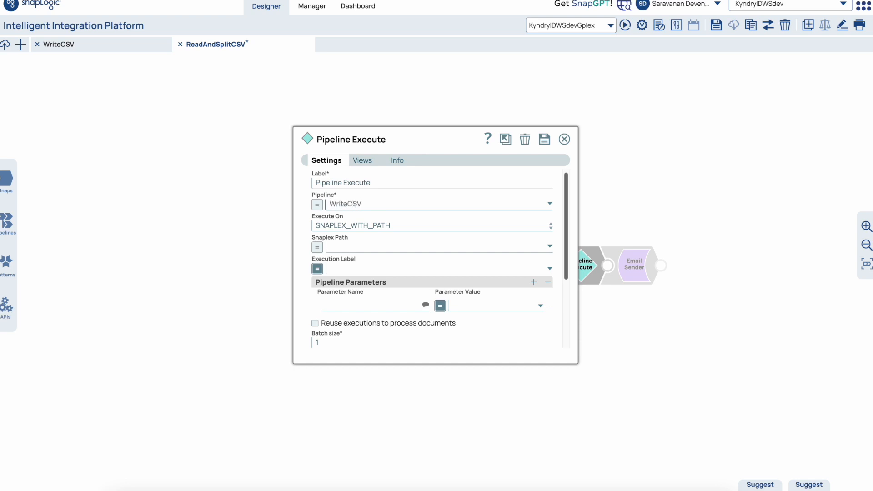
{"action": "left_click", "coordinate": [550, 205]}
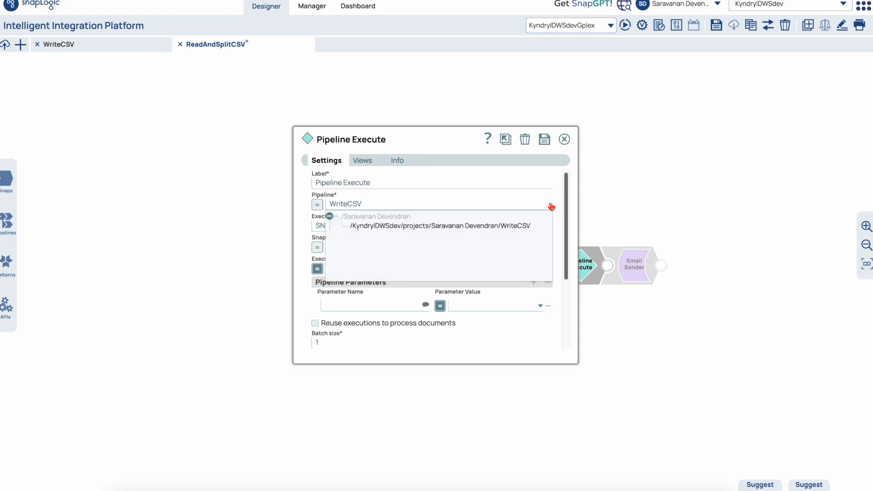
{"action": "left_click", "coordinate": [492, 226]}
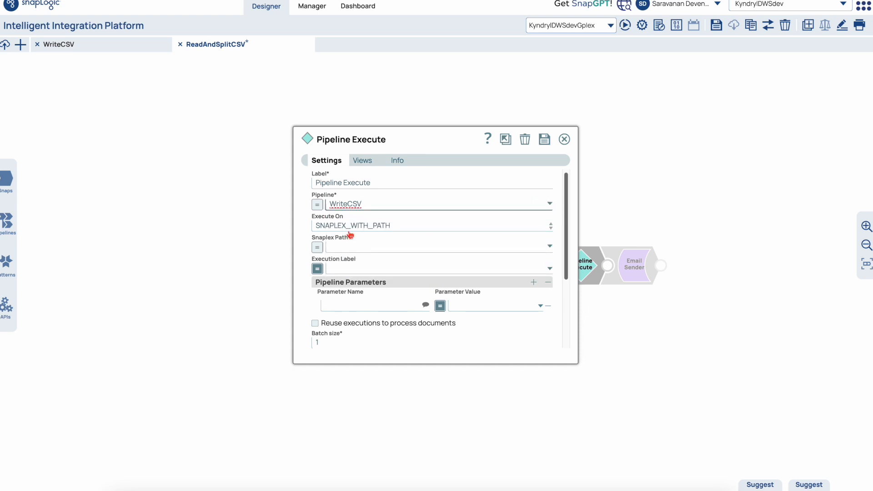
{"action": "left_click", "coordinate": [550, 227]}
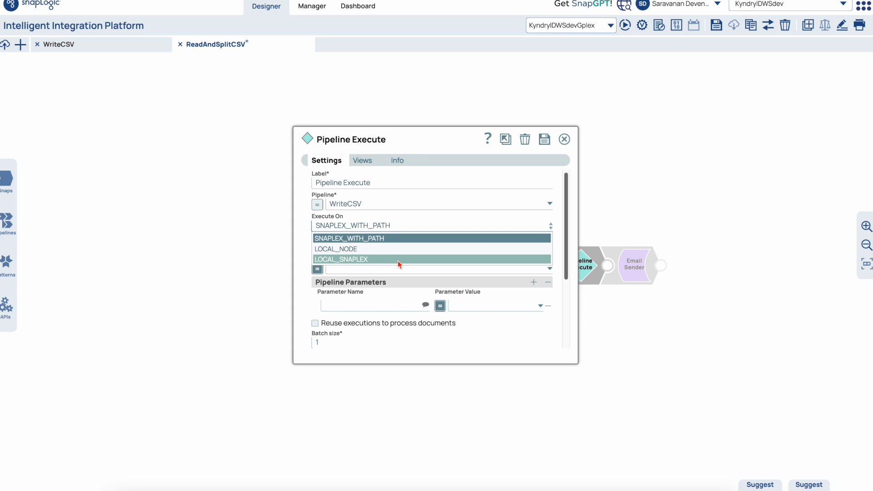
{"action": "left_click", "coordinate": [355, 259]}
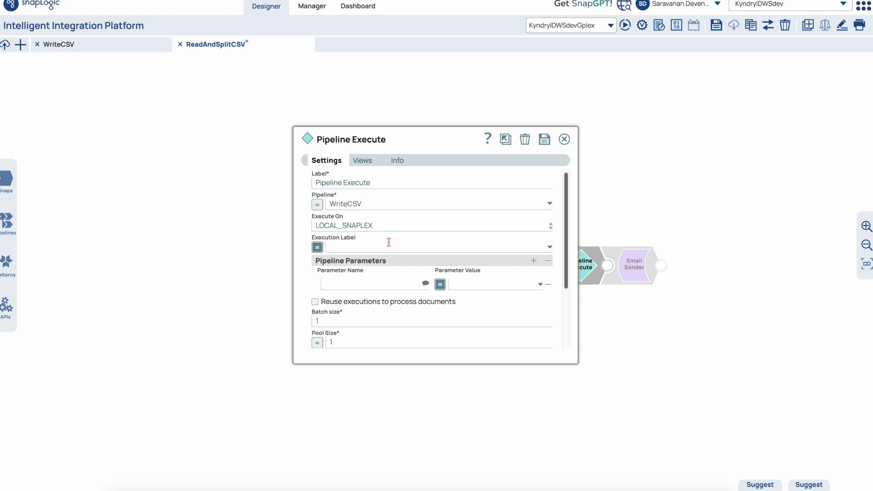
Step: Map the child pipeline's FileName parameter to the expression $FileName and save the Pipeline Execute settings
{"action": "left_click", "coordinate": [427, 285]}
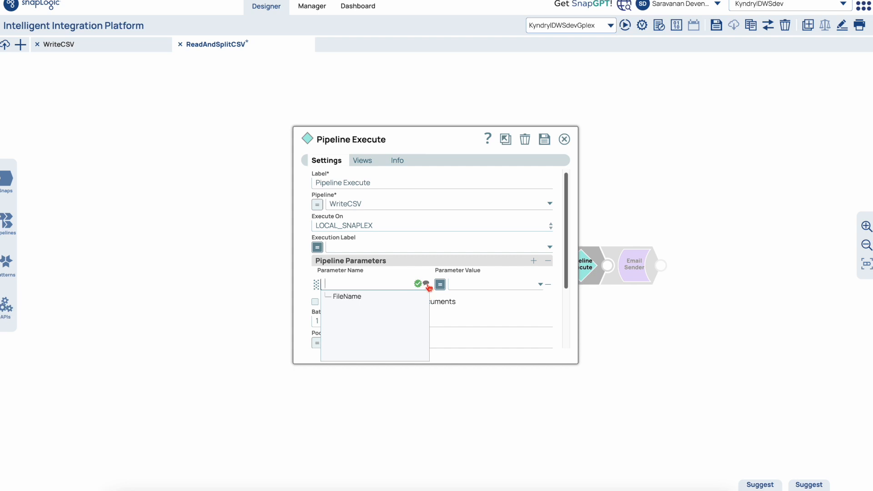
{"action": "left_click", "coordinate": [356, 298]}
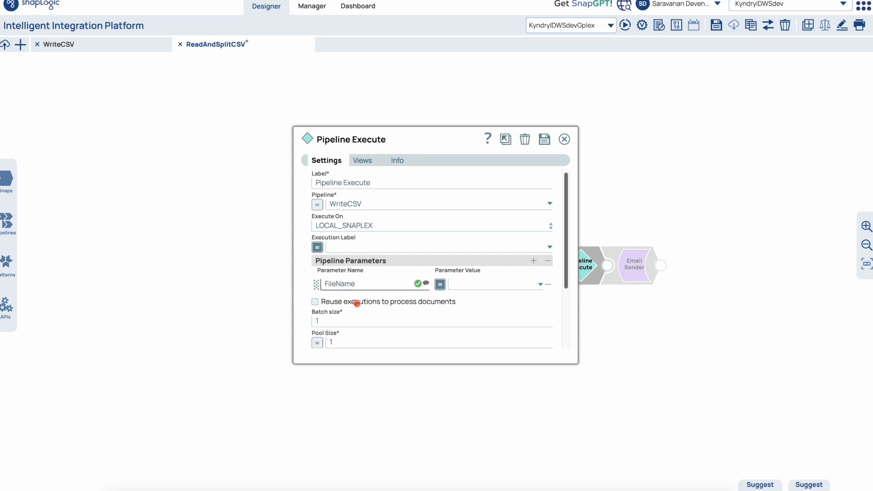
{"action": "left_click", "coordinate": [541, 285]}
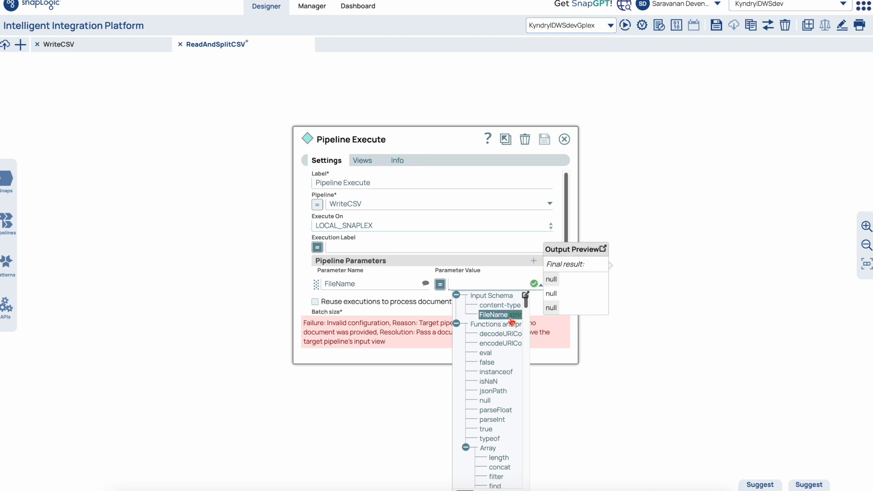
{"action": "left_click", "coordinate": [513, 321]}
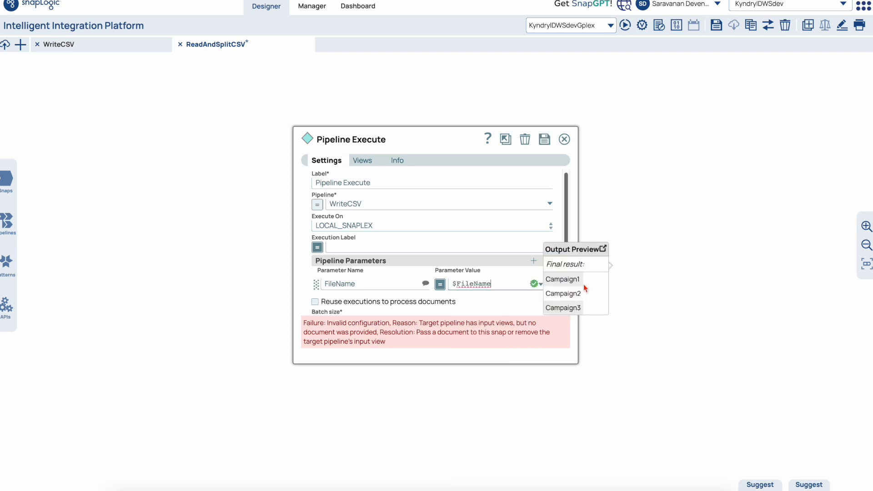
{"action": "left_click", "coordinate": [545, 141]}
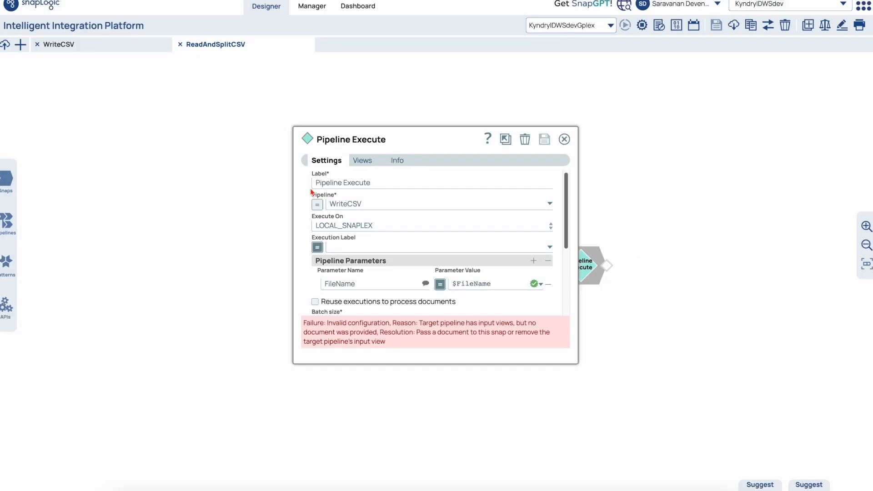
Step: Remove the output view from the Pipeline Execute snap, save the change and close its settings
{"action": "left_click", "coordinate": [371, 162]}
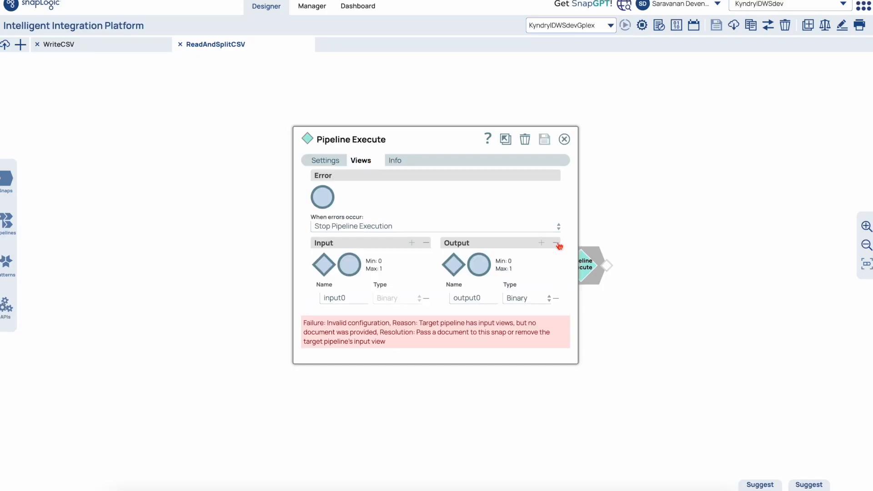
{"action": "left_click", "coordinate": [557, 244]}
{"action": "left_click", "coordinate": [524, 286]}
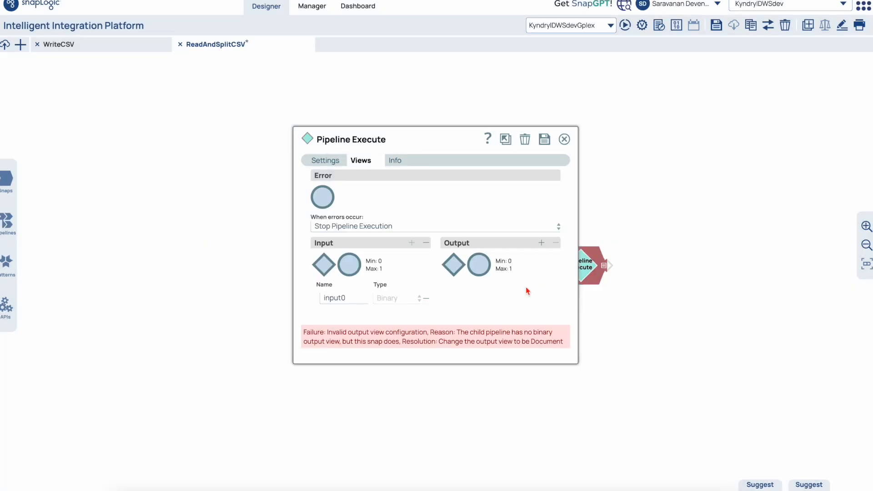
{"action": "left_click", "coordinate": [545, 141]}
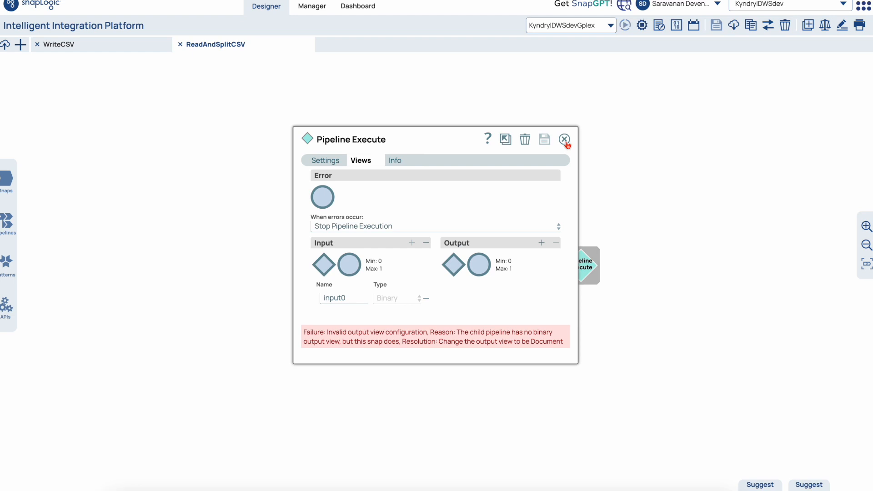
{"action": "left_click", "coordinate": [565, 142]}
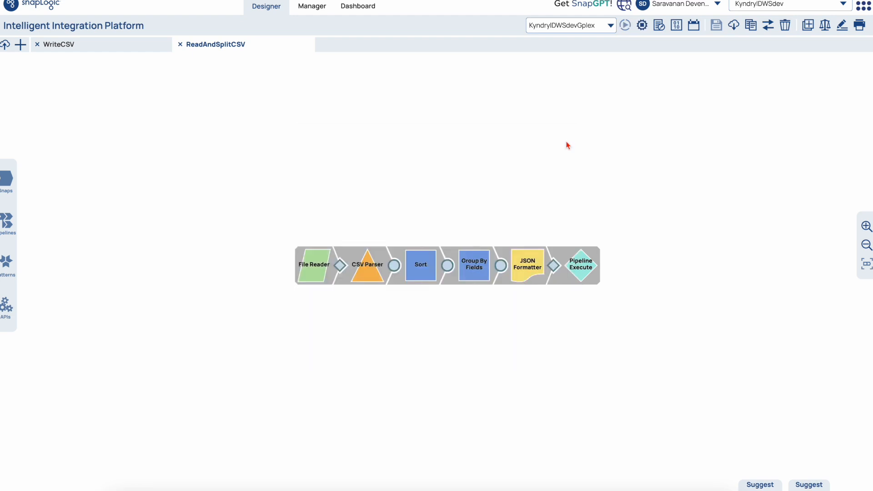
Step: Check that Pipeline Execute's snap execution is Validate & Execute and validate the ReadAndSplitCSV pipeline
{"action": "left_click", "coordinate": [866, 265]}
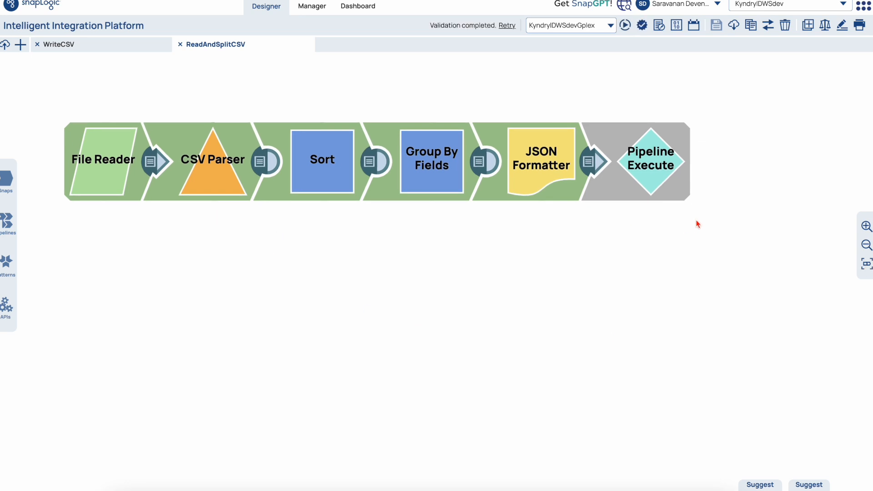
{"action": "left_click", "coordinate": [648, 187]}
{"action": "scroll", "coordinate": [434, 314], "scroll_direction": "down", "scroll_amount": 2}
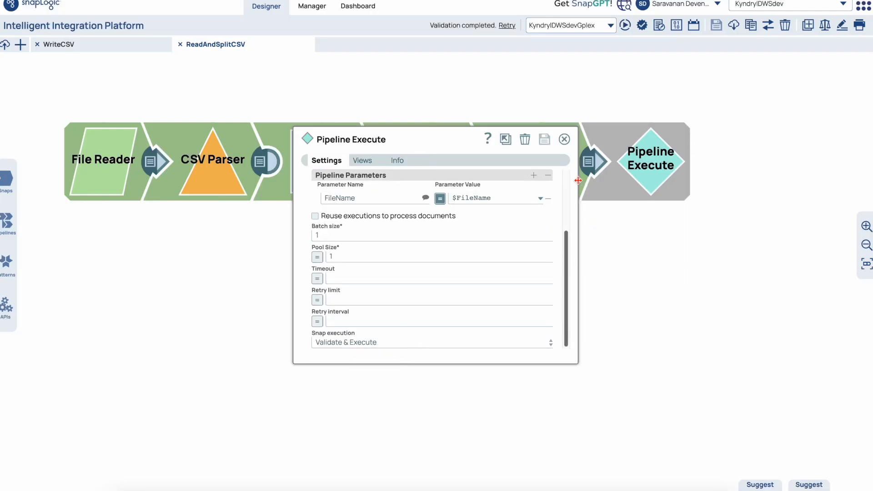
{"action": "left_click", "coordinate": [565, 140]}
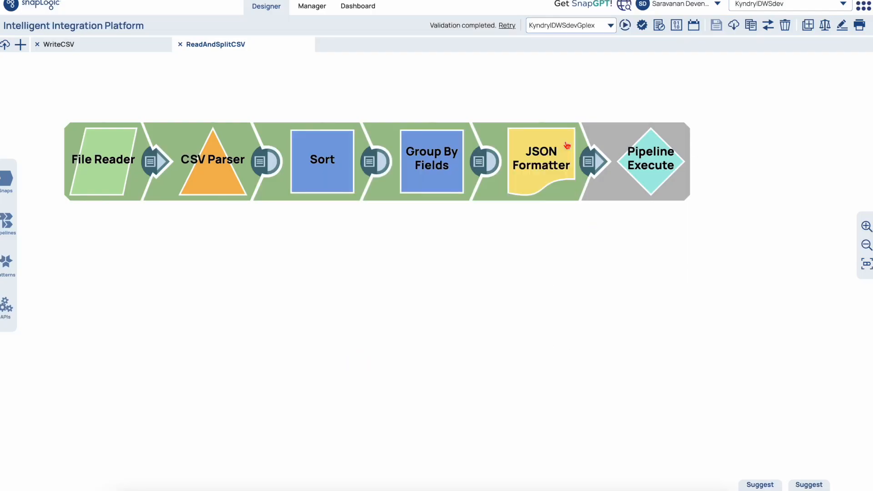
{"action": "left_click", "coordinate": [645, 28]}
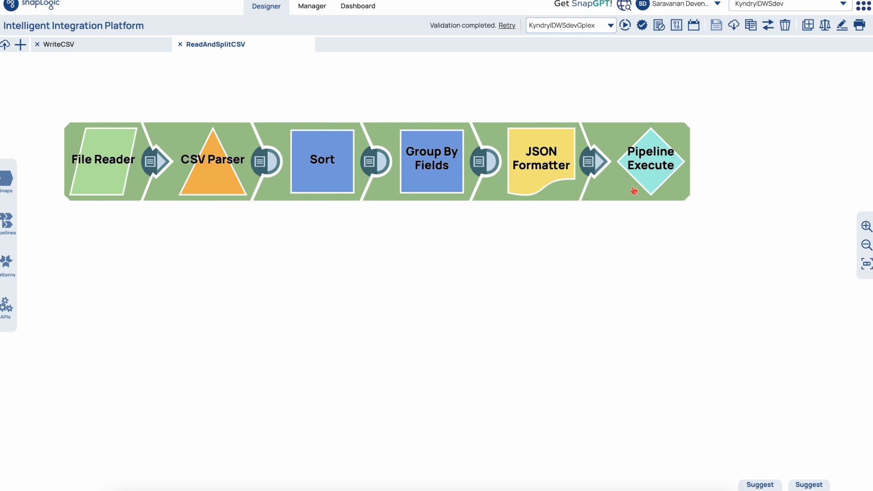
Step: Execute the ReadAndSplitCSV pipeline and wait for the run to complete
{"action": "left_click", "coordinate": [790, 123]}
{"action": "left_click", "coordinate": [628, 29]}
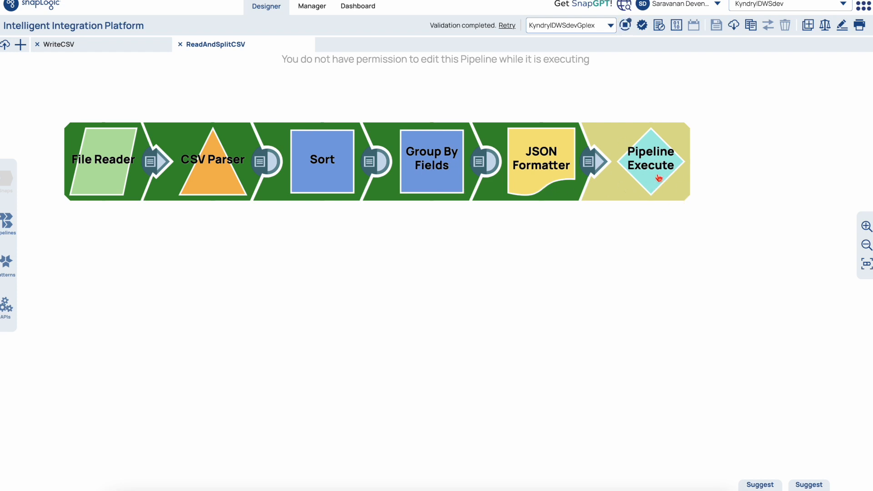
{"action": "mouse_move", "coordinate": [659, 178]}
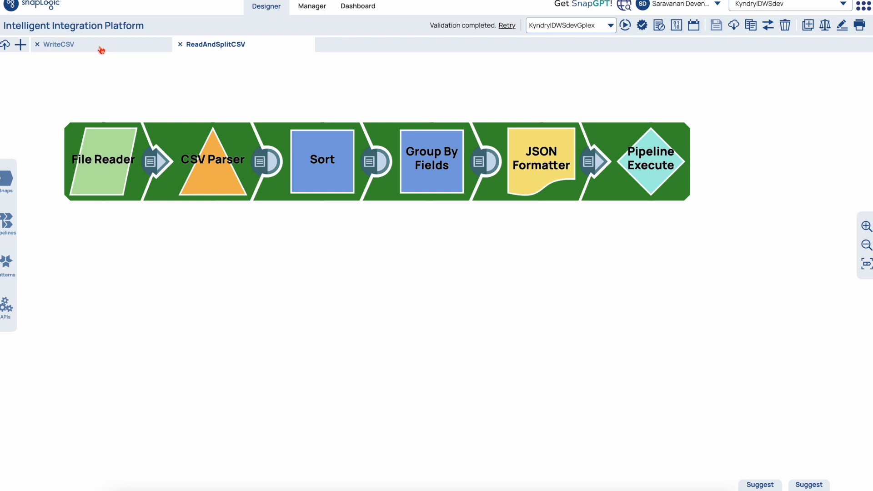
Step: Preview the generated Campaign1.csv file in the project's asset list to check its CSV format, and close the preview
{"action": "left_click", "coordinate": [316, 8]}
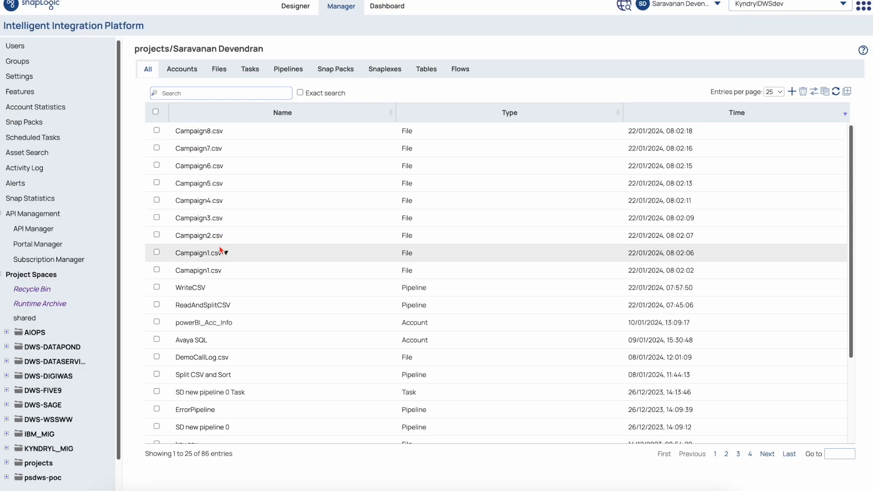
{"action": "left_click", "coordinate": [227, 270]}
{"action": "left_click", "coordinate": [249, 263]}
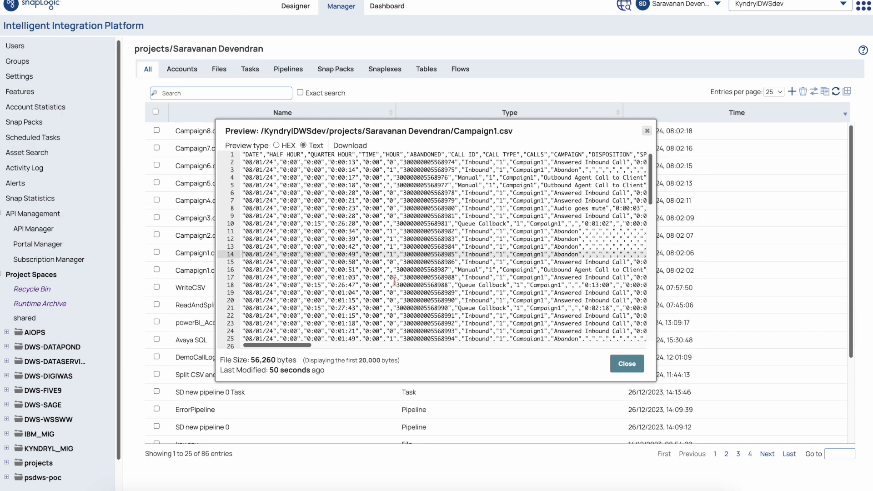
{"action": "left_click", "coordinate": [625, 366]}
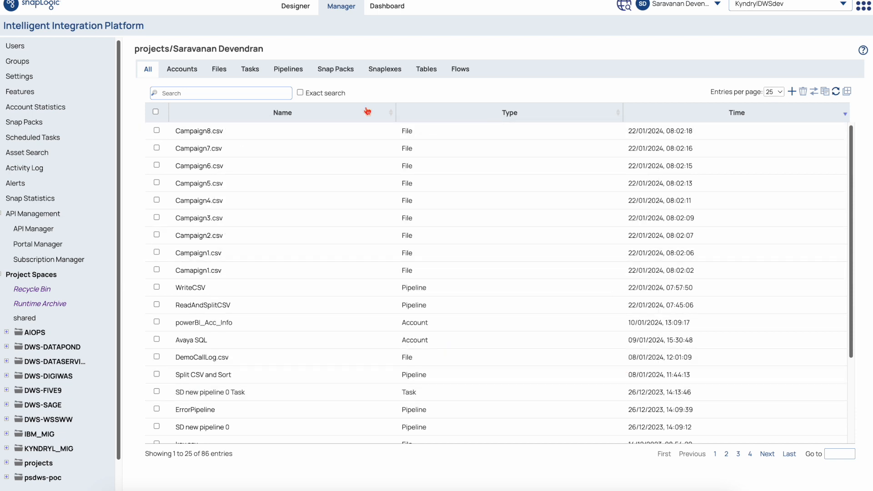
Step: Return to the pipeline design, run ReadAndSplitCSV again and examine the execution statistics of its snaps
{"action": "left_click", "coordinate": [296, 12]}
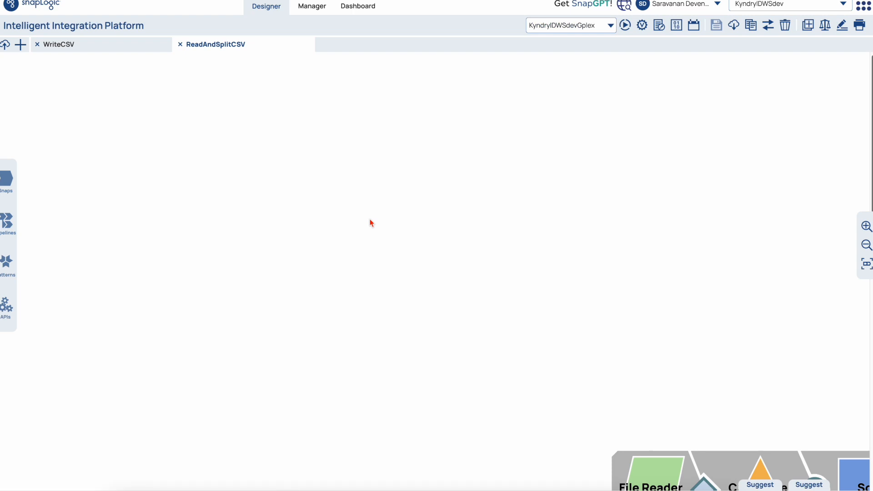
{"action": "left_click", "coordinate": [866, 264]}
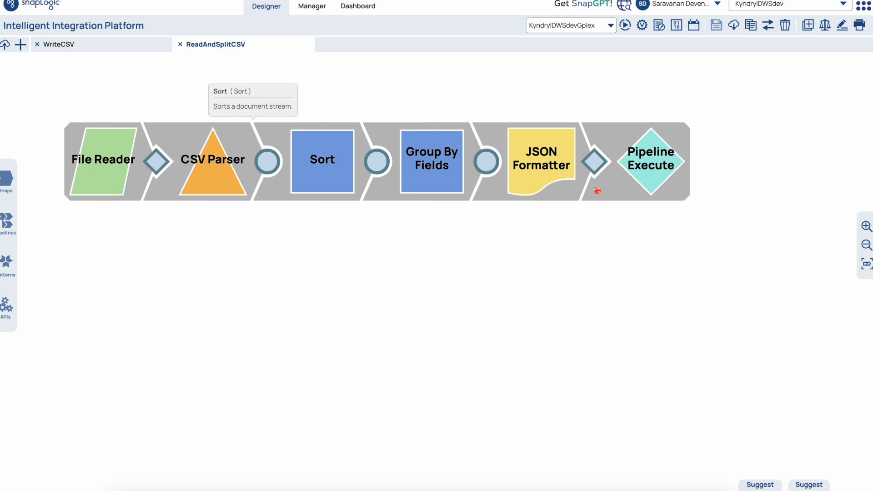
{"action": "left_click", "coordinate": [676, 26]}
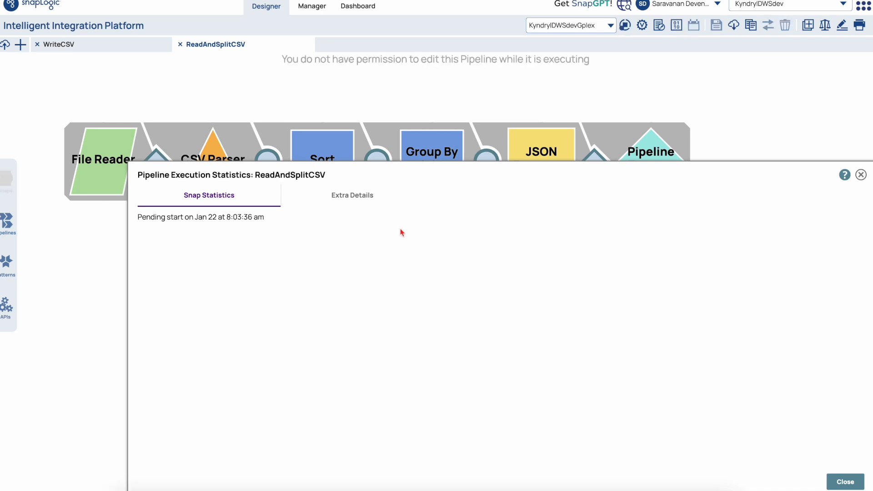
{"action": "left_click_drag", "start_coordinate": [376, 171], "coordinate": [289, 80]}
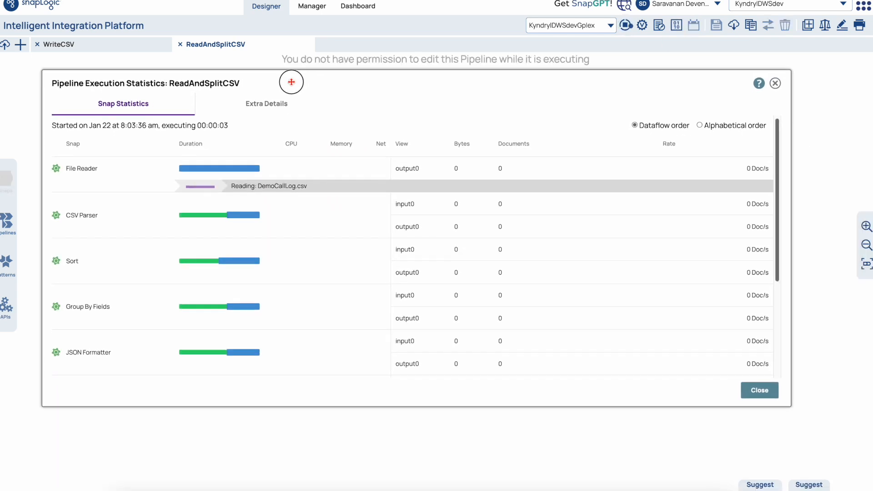
{"action": "mouse_move", "coordinate": [152, 267]}
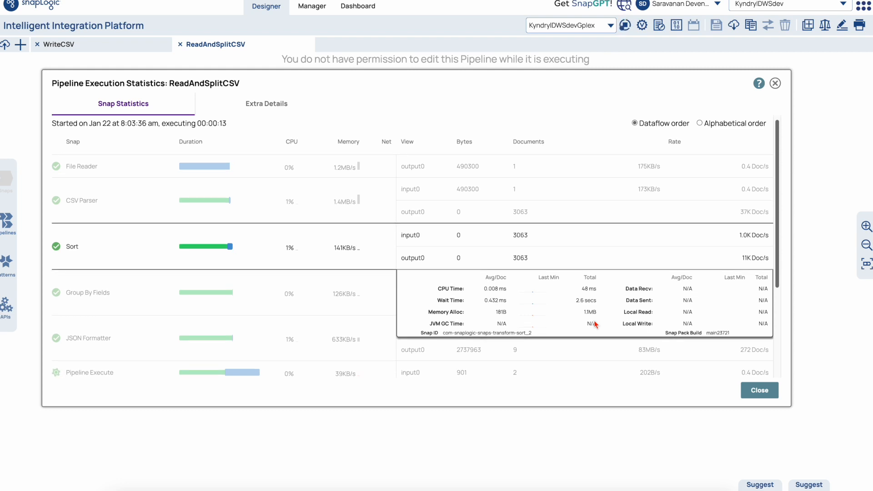
{"action": "scroll", "coordinate": [595, 324], "scroll_direction": "down", "scroll_amount": 1}
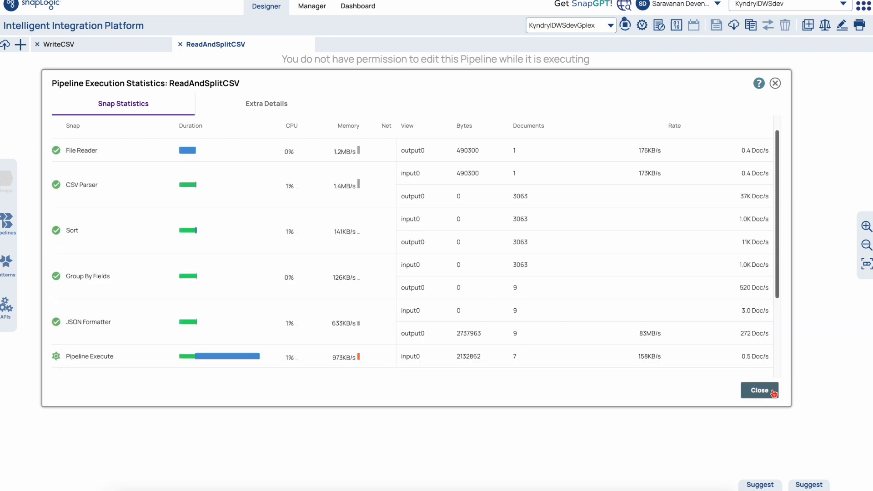
{"action": "left_click", "coordinate": [774, 390]}
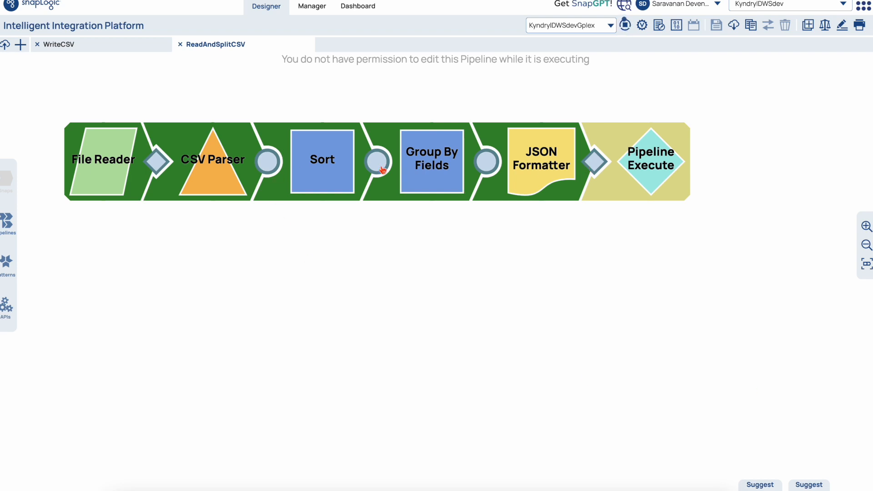
{"action": "mouse_move", "coordinate": [325, 149]}
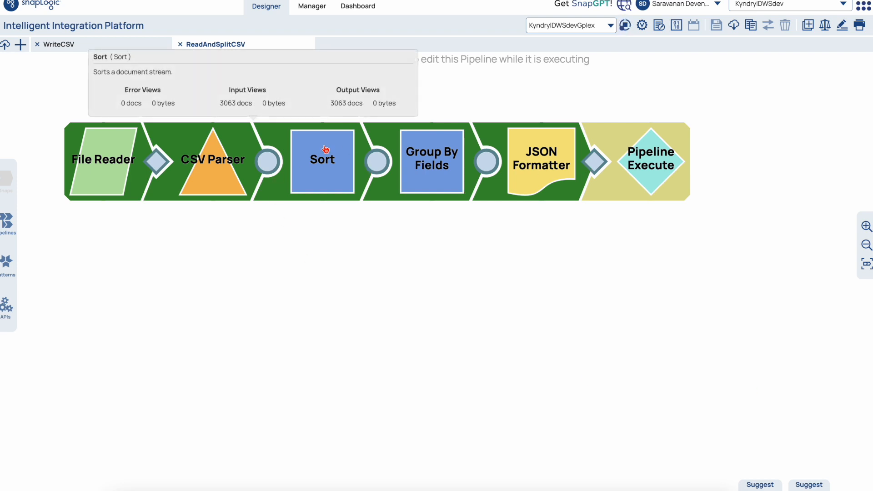